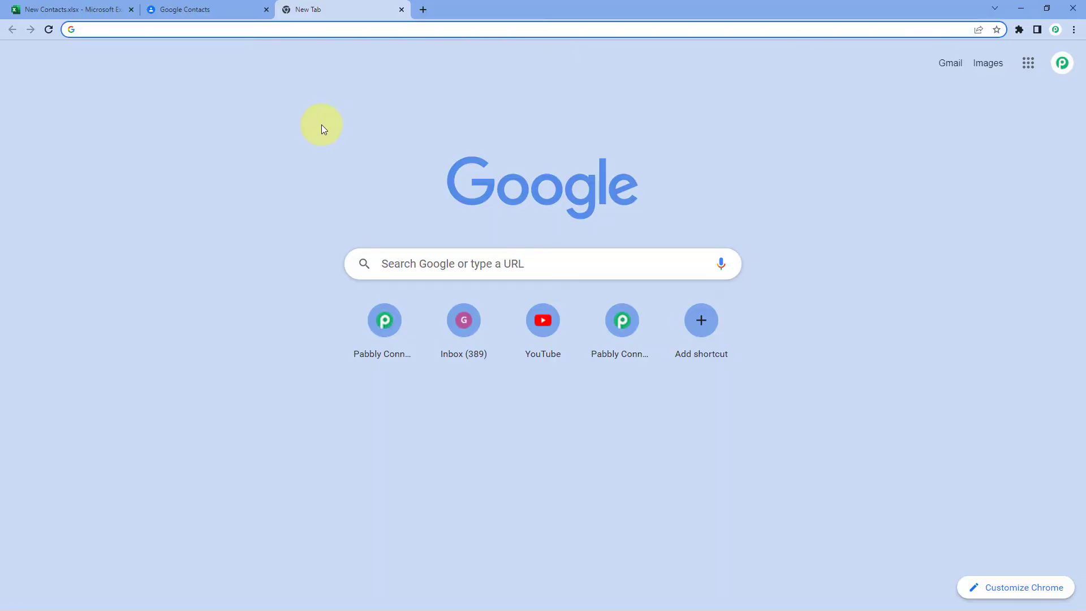
Step: Go to pabbly.com/connect, sign in, and access Pabbly Connect from the list of apps
{"action": "type", "text": "pabbly.c"}
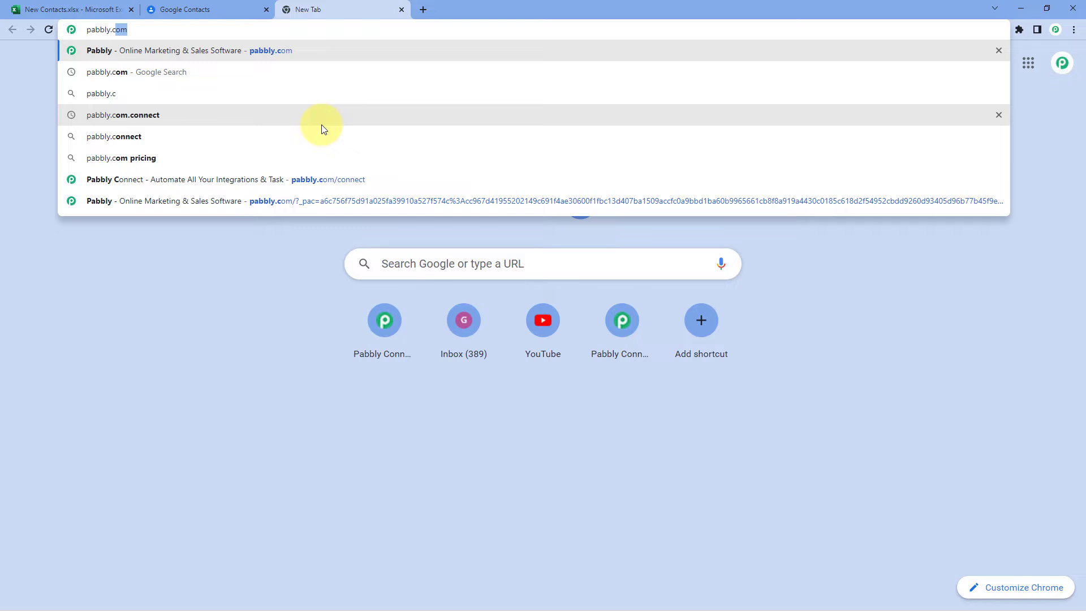
{"action": "type", "text": "om/connect"}
{"action": "key", "text": "Return"}
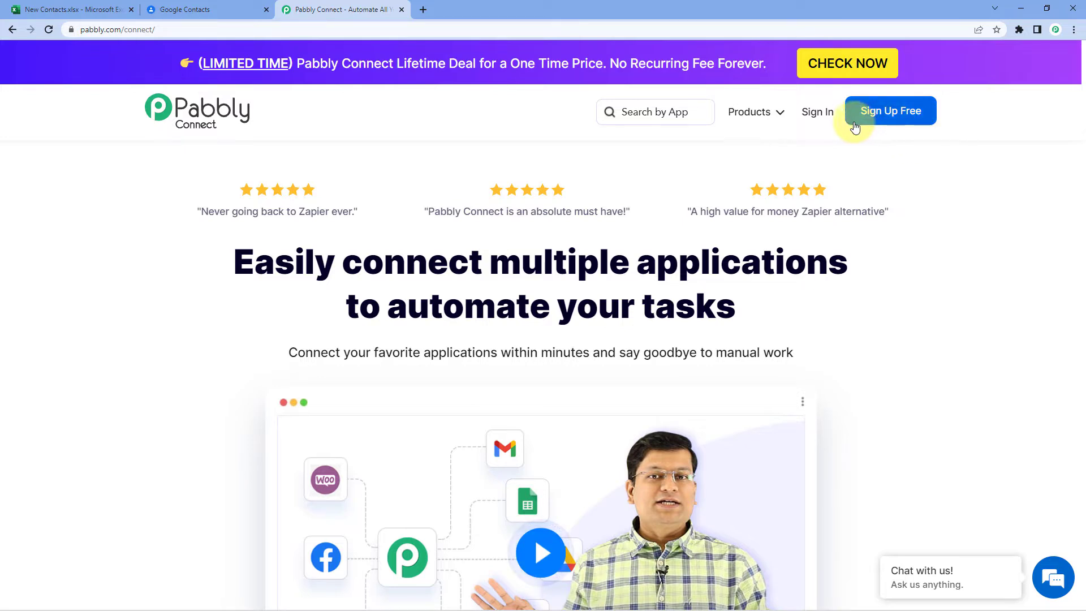
{"action": "left_click", "coordinate": [820, 122]}
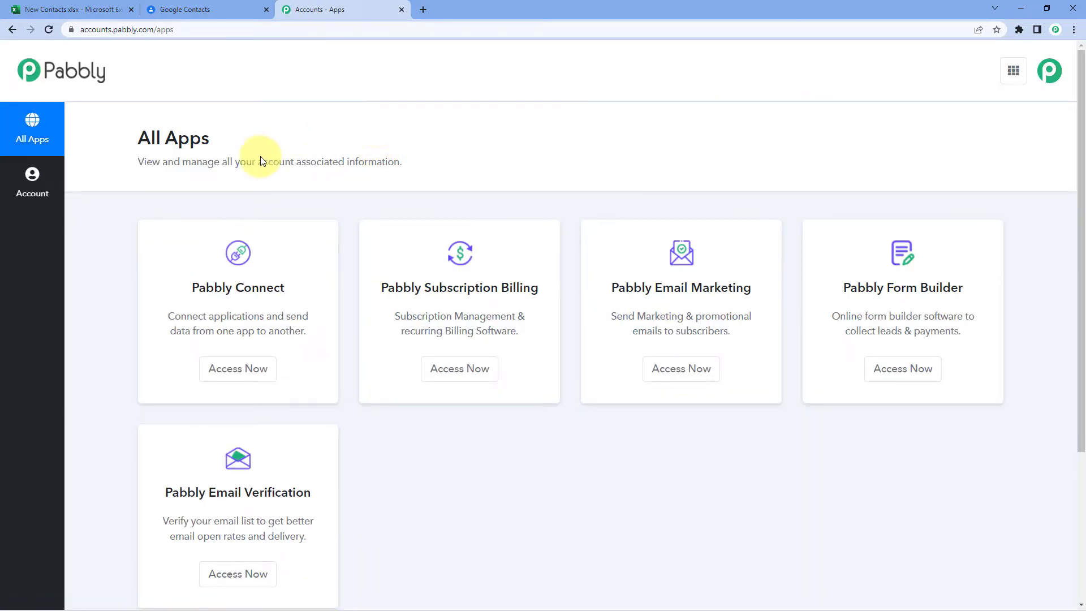
{"action": "left_click", "coordinate": [240, 376]}
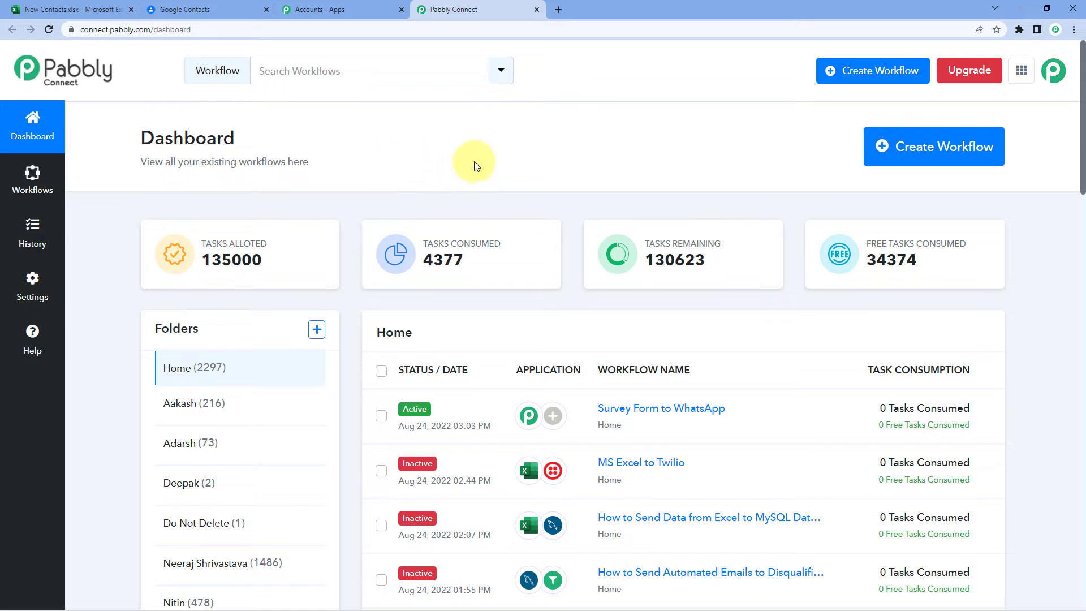
Step: Create a new workflow named "Microsoft Excel to Google Contacts"
{"action": "left_click", "coordinate": [928, 146]}
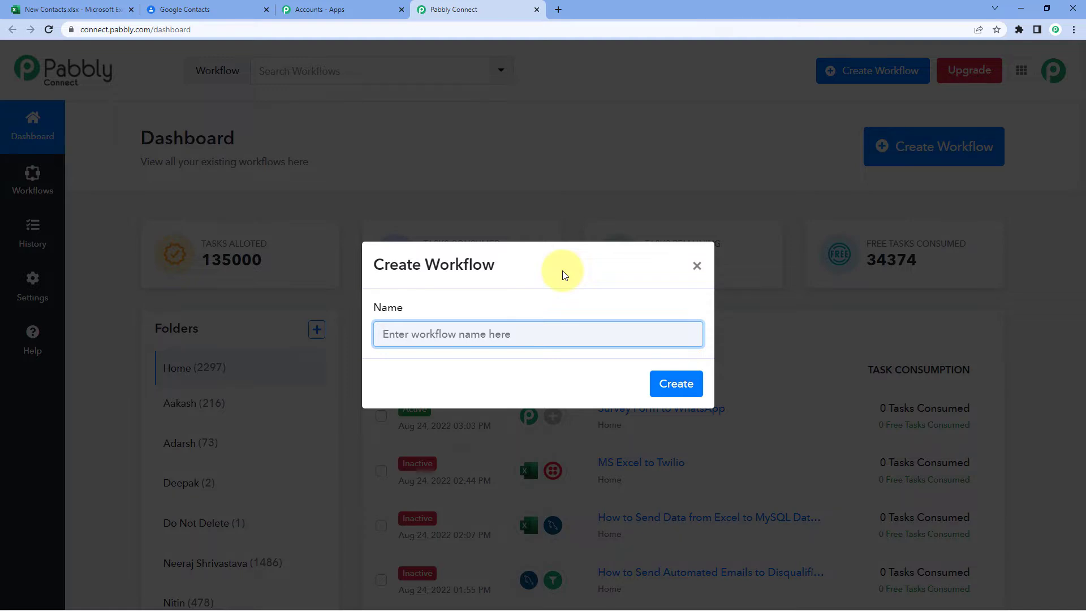
{"action": "type", "text": "Microsoft"}
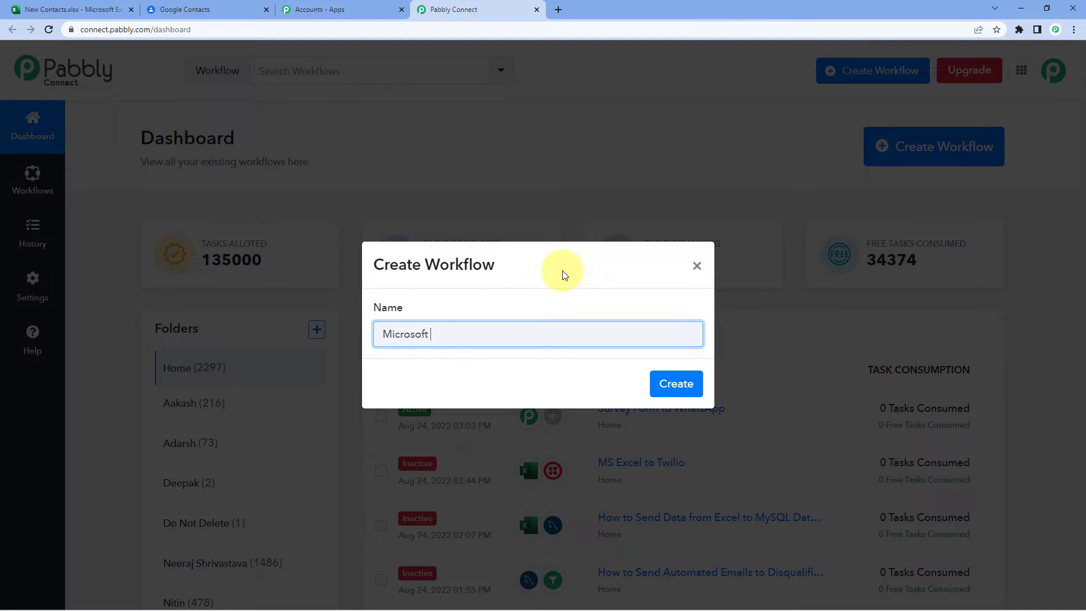
{"action": "type", "text": "Google Contacts"}
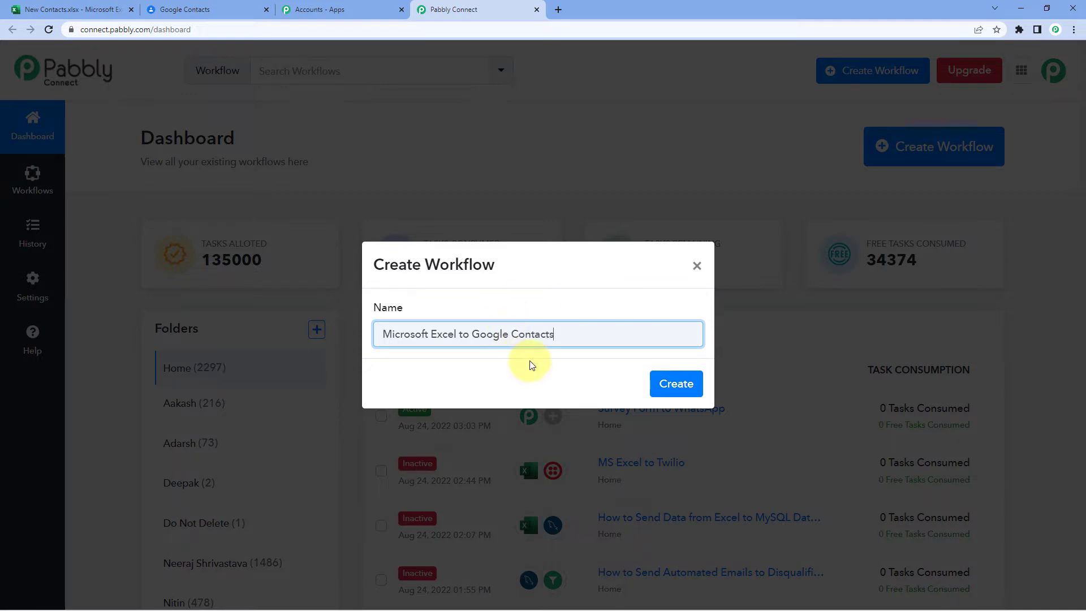
{"action": "left_click", "coordinate": [671, 396]}
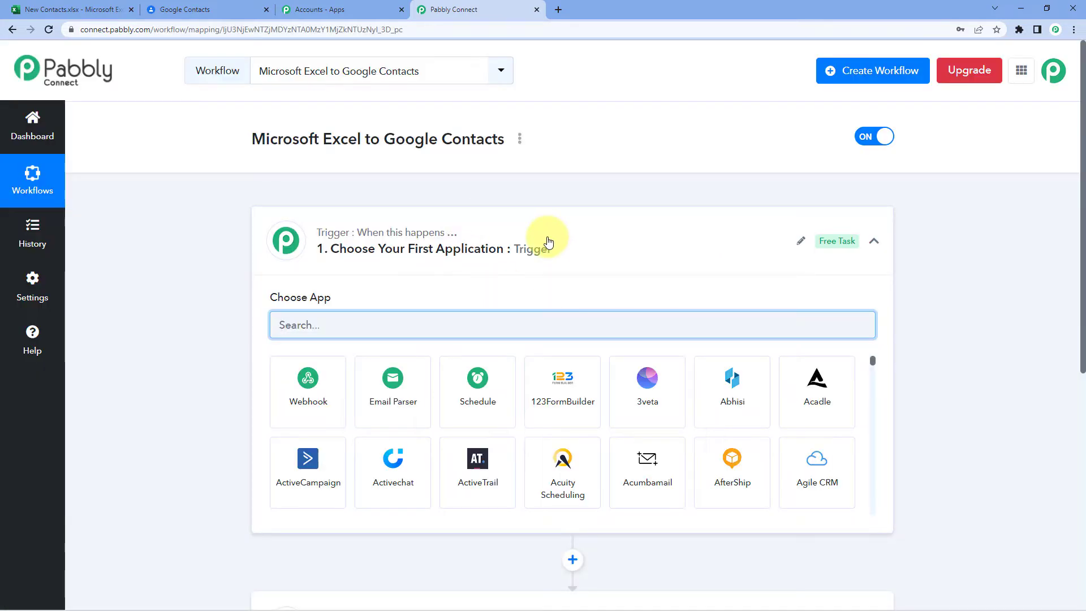
{"action": "left_click", "coordinate": [461, 242]}
{"action": "scroll", "coordinate": [237, 216], "scroll_direction": "down", "scroll_amount": 1}
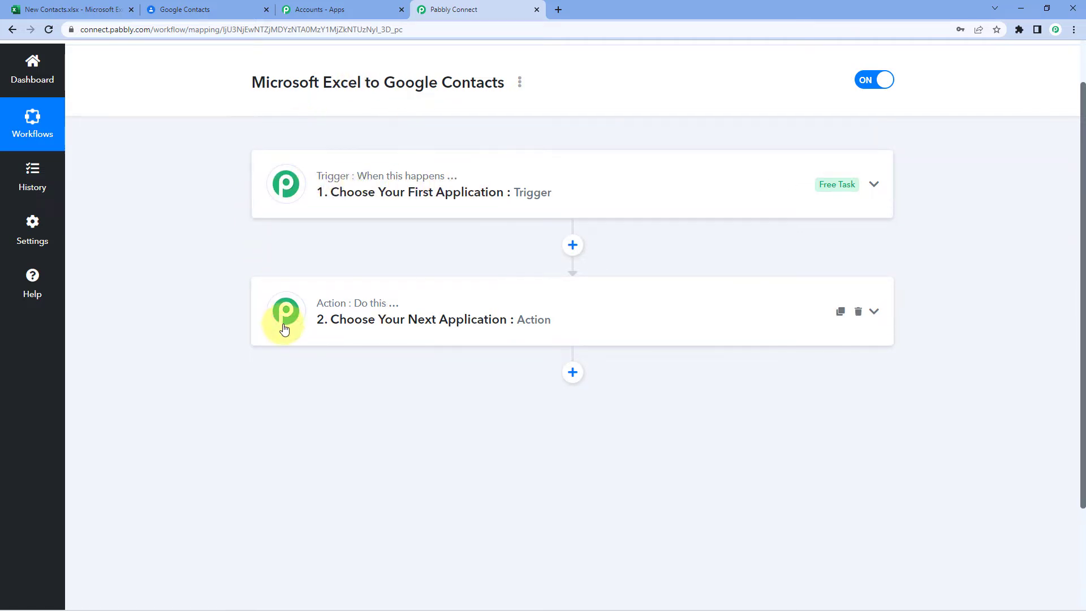
{"action": "mouse_move", "coordinate": [357, 304]}
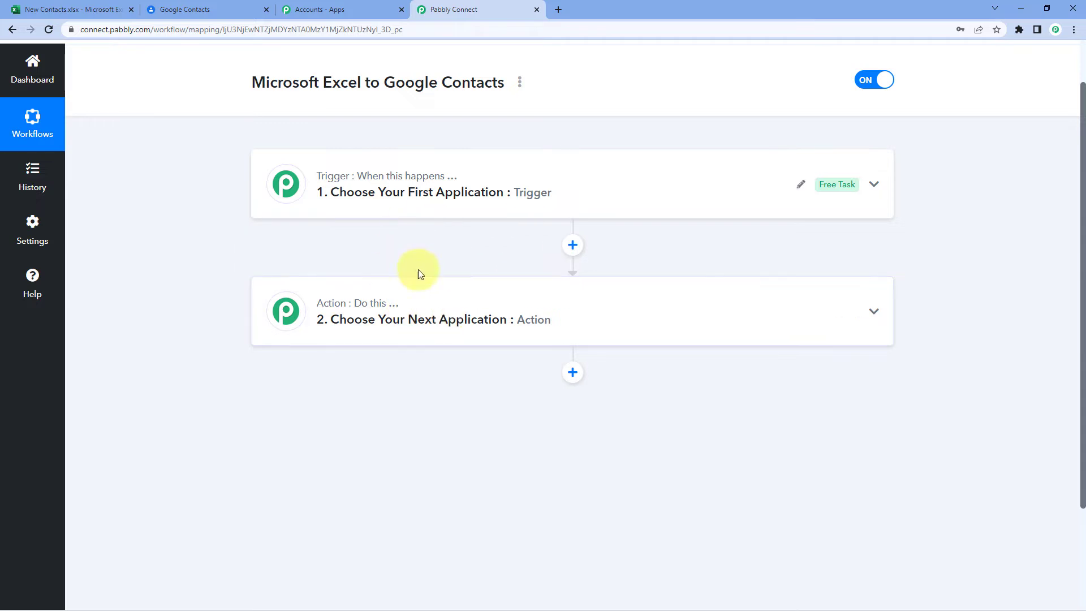
{"action": "left_click", "coordinate": [501, 189]}
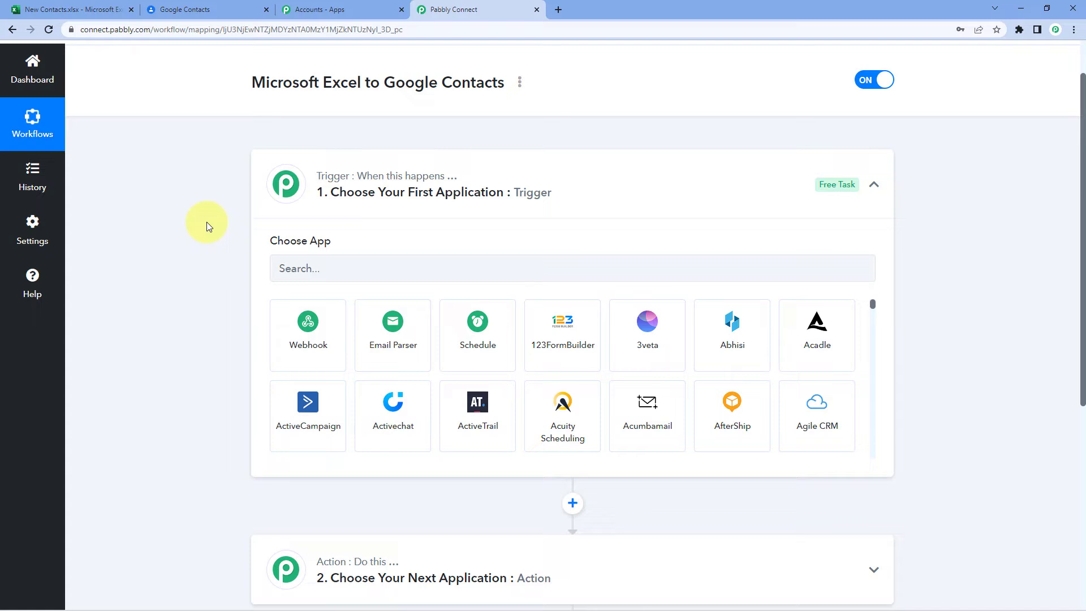
Step: Set Microsoft Excel as the trigger app with New Row in Worksheet as the trigger event
{"action": "scroll", "coordinate": [205, 219], "scroll_direction": "down", "scroll_amount": 1}
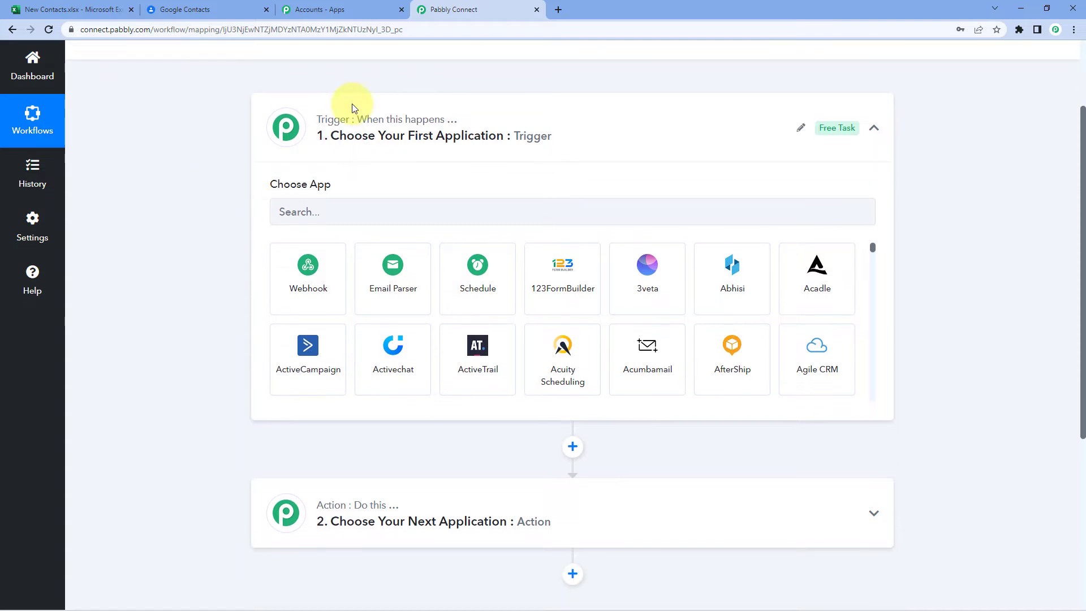
{"action": "left_click", "coordinate": [322, 215]}
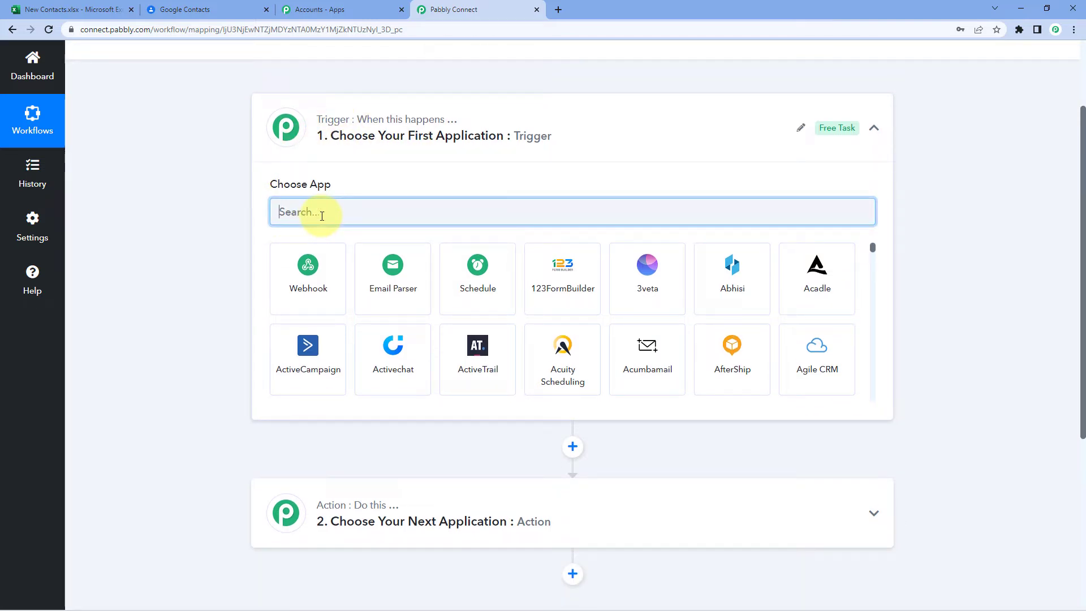
{"action": "type", "text": "Microsoft Excel"}
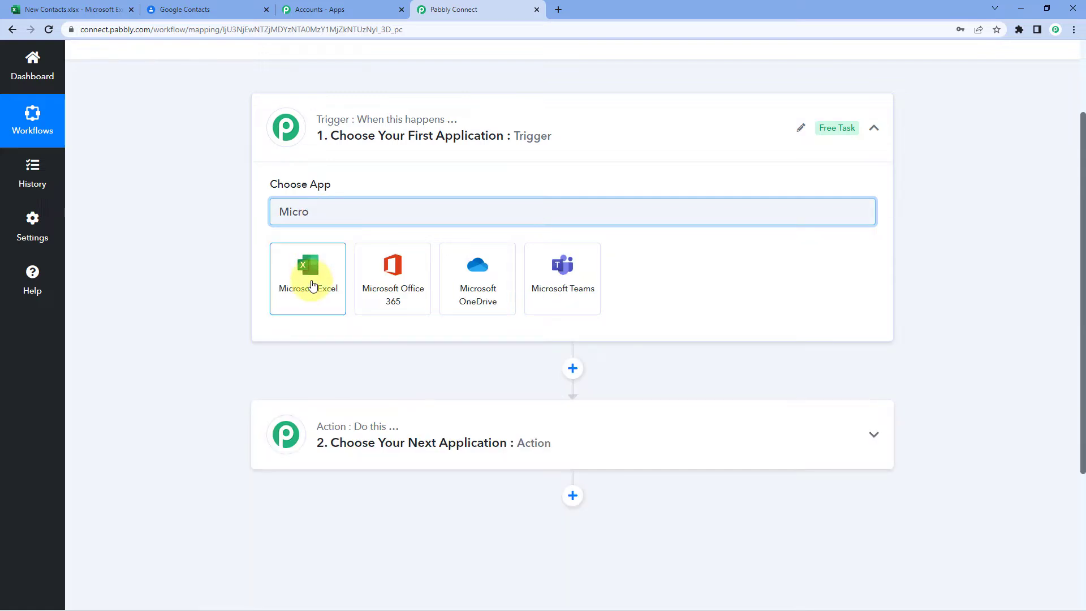
{"action": "left_click", "coordinate": [313, 284]}
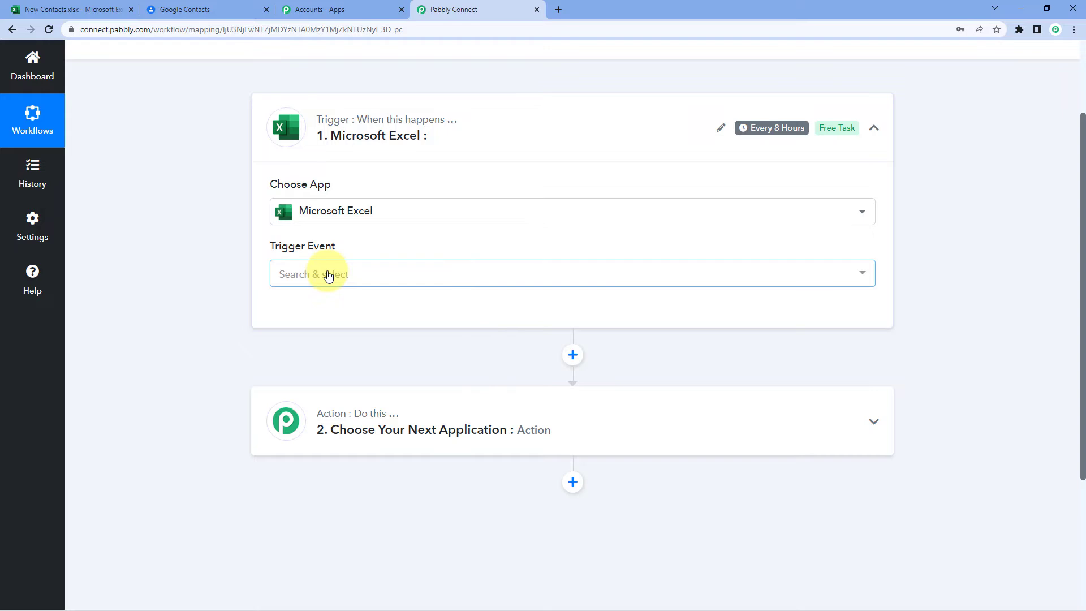
{"action": "left_click", "coordinate": [328, 275]}
{"action": "scroll", "coordinate": [220, 265], "scroll_direction": "down", "scroll_amount": 1}
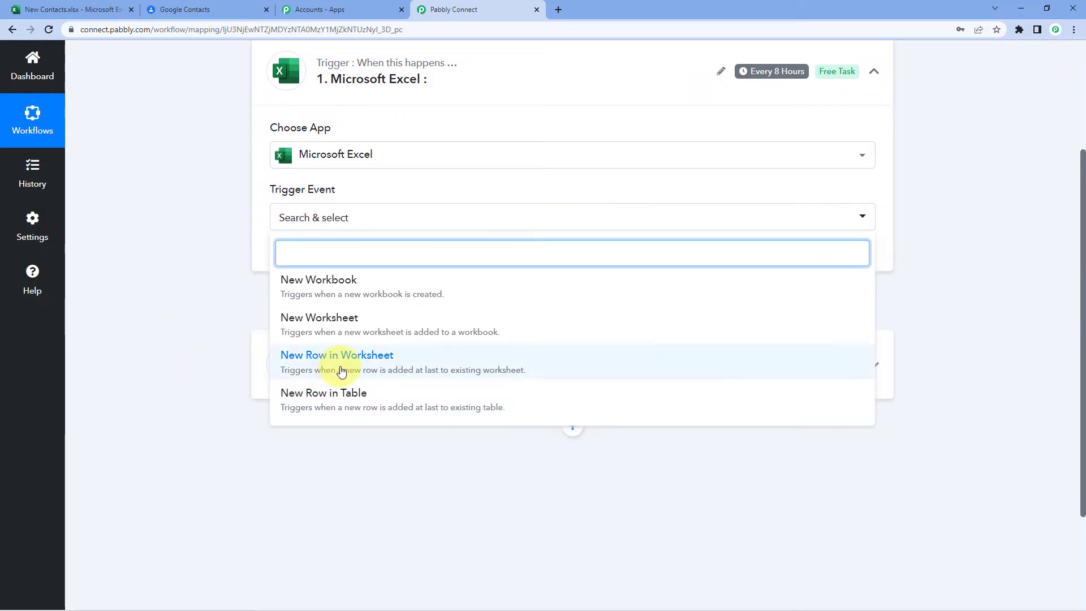
{"action": "left_click", "coordinate": [341, 370]}
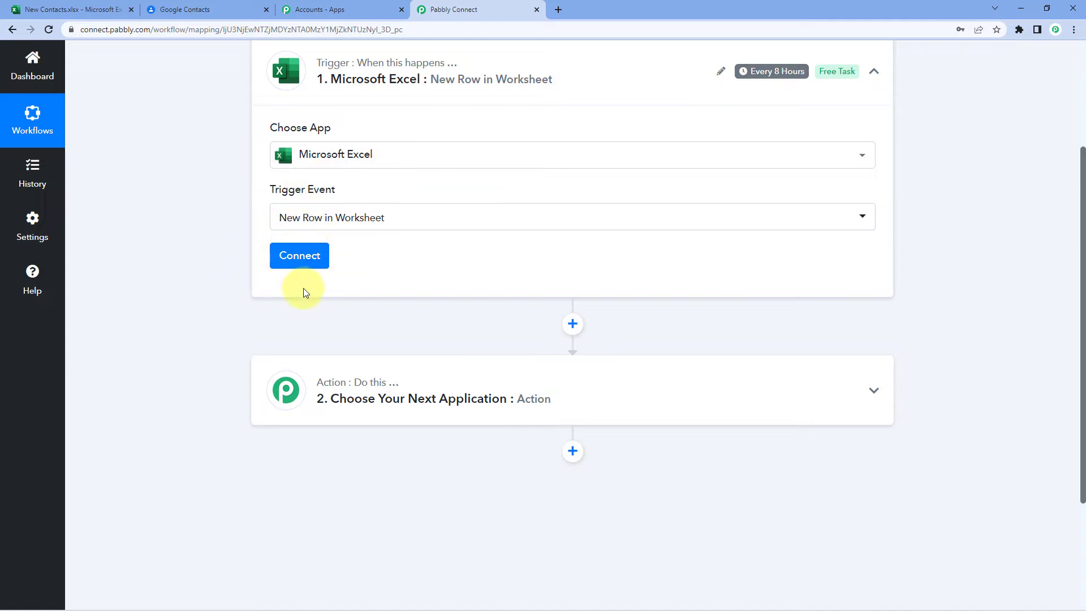
Step: Add a new Microsoft Excel connection using the signed-in Microsoft account and grant Pabbly Connect the requested permissions
{"action": "left_click", "coordinate": [305, 259]}
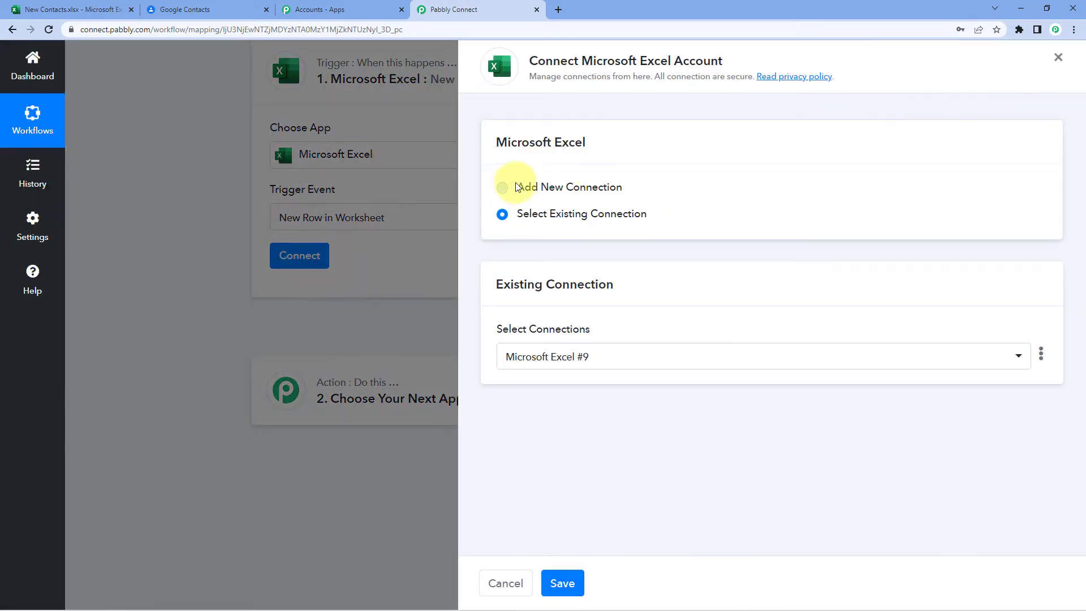
{"action": "left_click", "coordinate": [503, 187]}
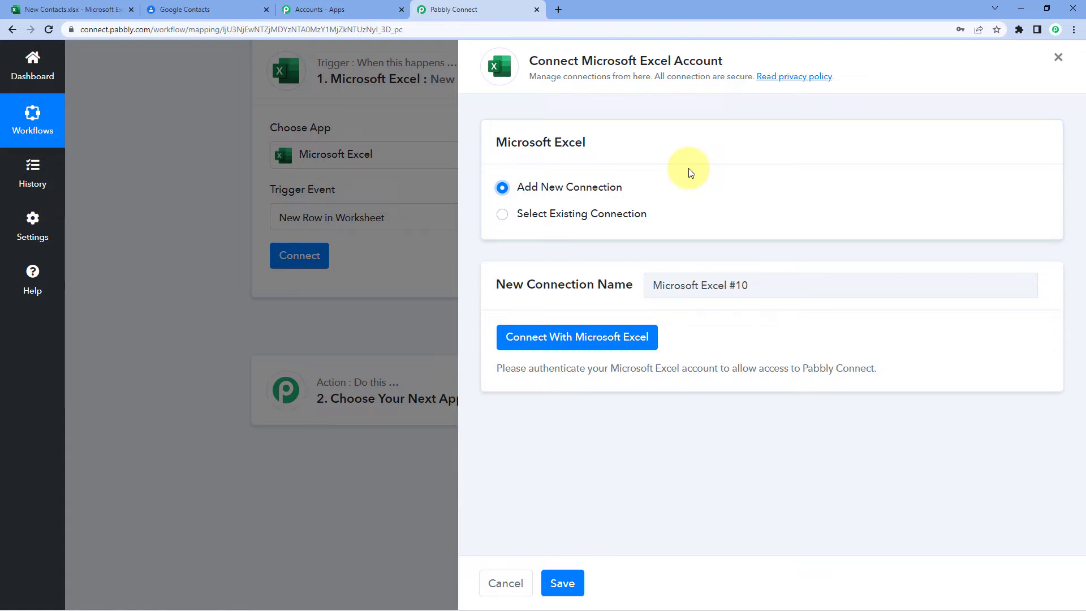
{"action": "left_click", "coordinate": [574, 351]}
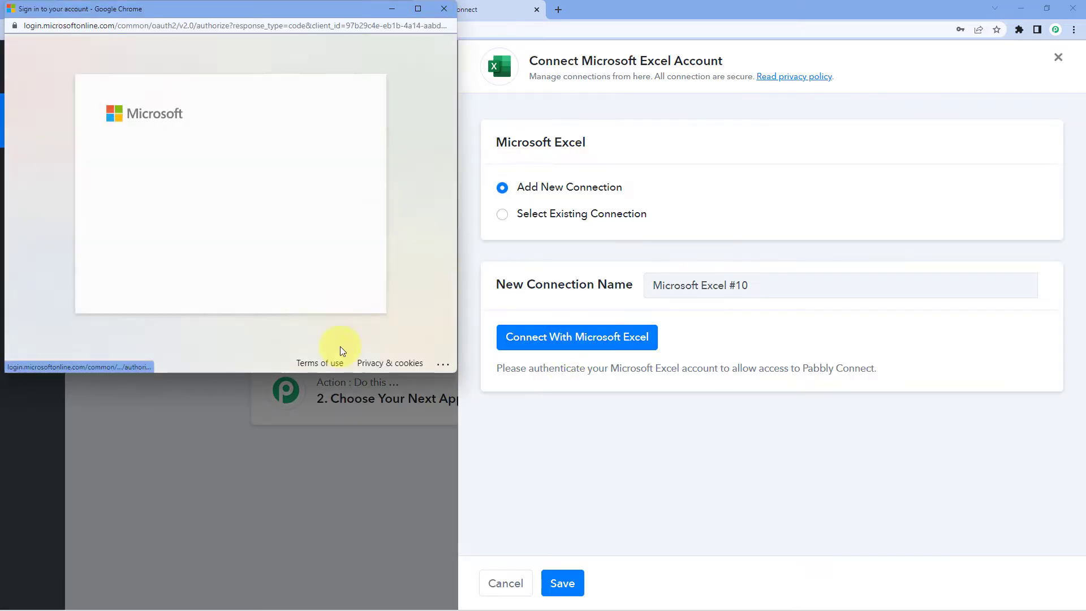
{"action": "left_click", "coordinate": [160, 222]}
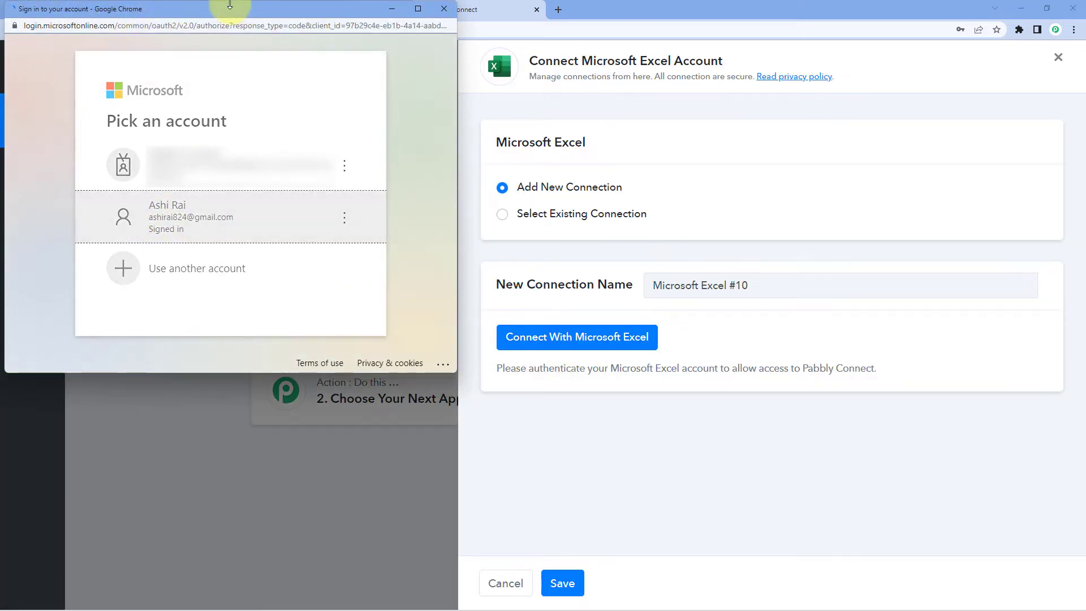
{"action": "left_click_drag", "start_coordinate": [221, 17], "coordinate": [223, 44]}
{"action": "left_click", "coordinate": [97, 11]}
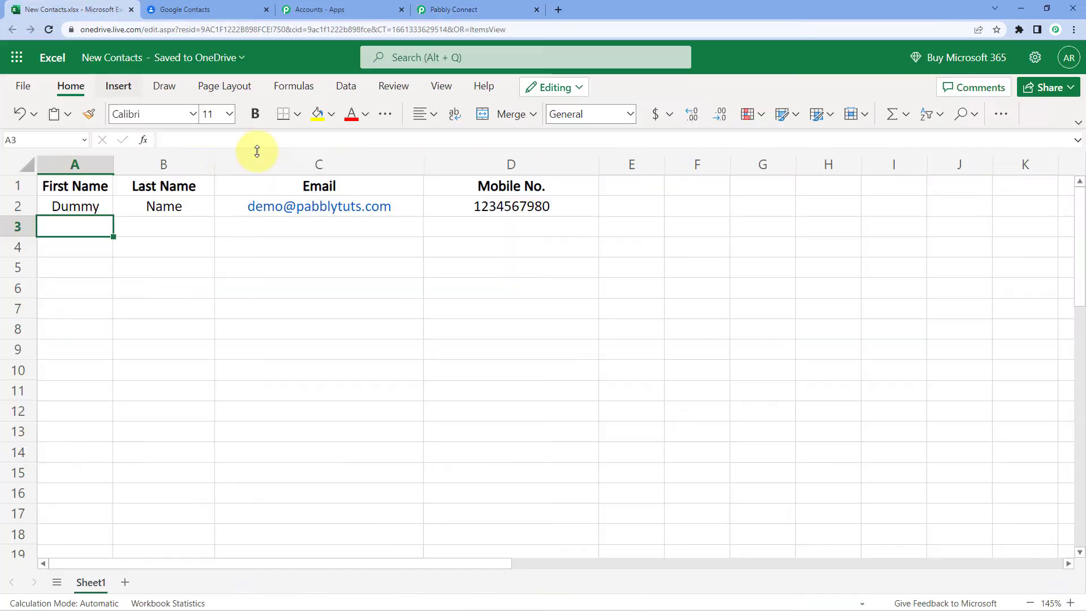
{"action": "left_click", "coordinate": [468, 10]}
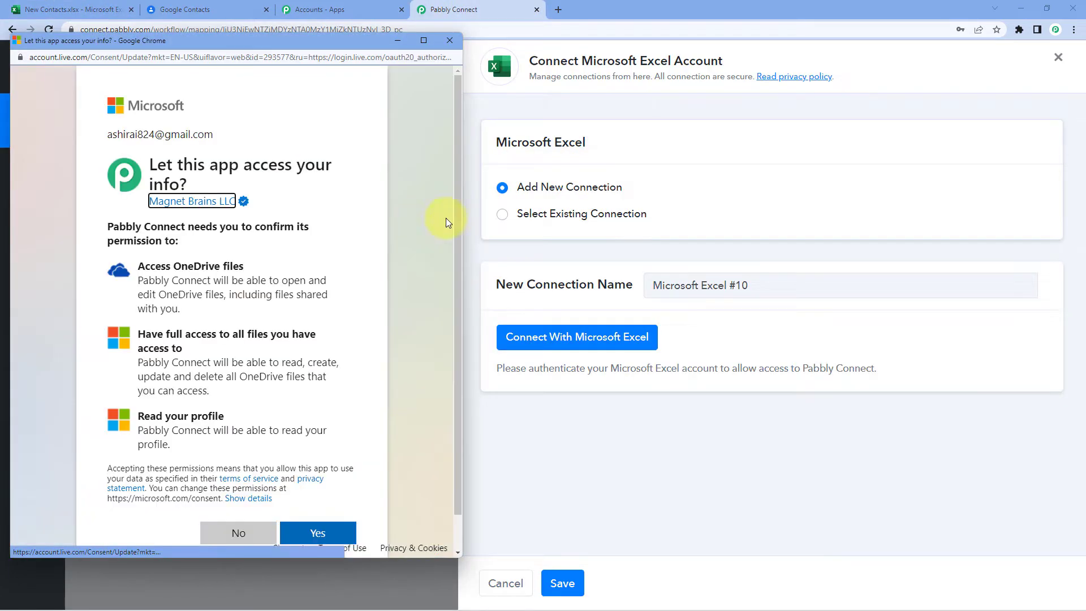
{"action": "scroll", "coordinate": [339, 277], "scroll_direction": "down", "scroll_amount": 1}
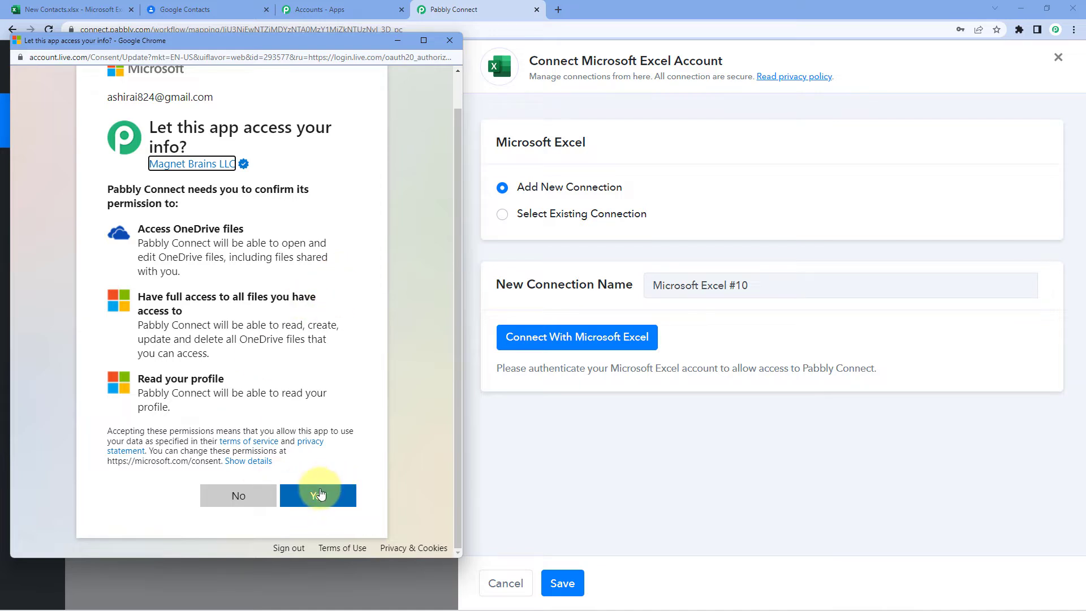
{"action": "left_click", "coordinate": [314, 494]}
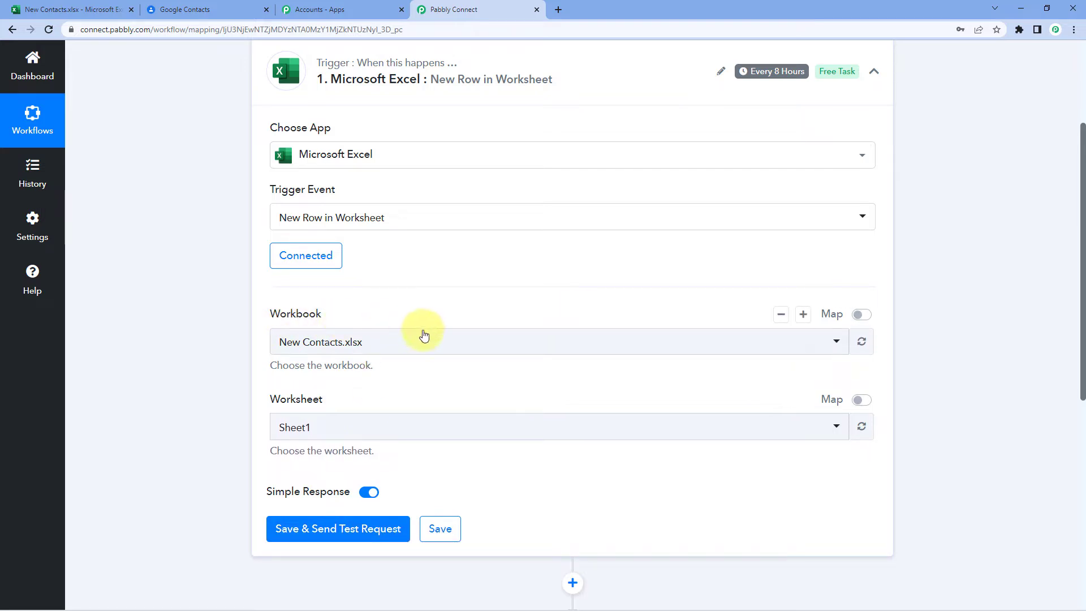
Step: Select New Contacts.xlsx as the trigger's workbook, checking the name against the open Excel file
{"action": "left_click", "coordinate": [434, 344]}
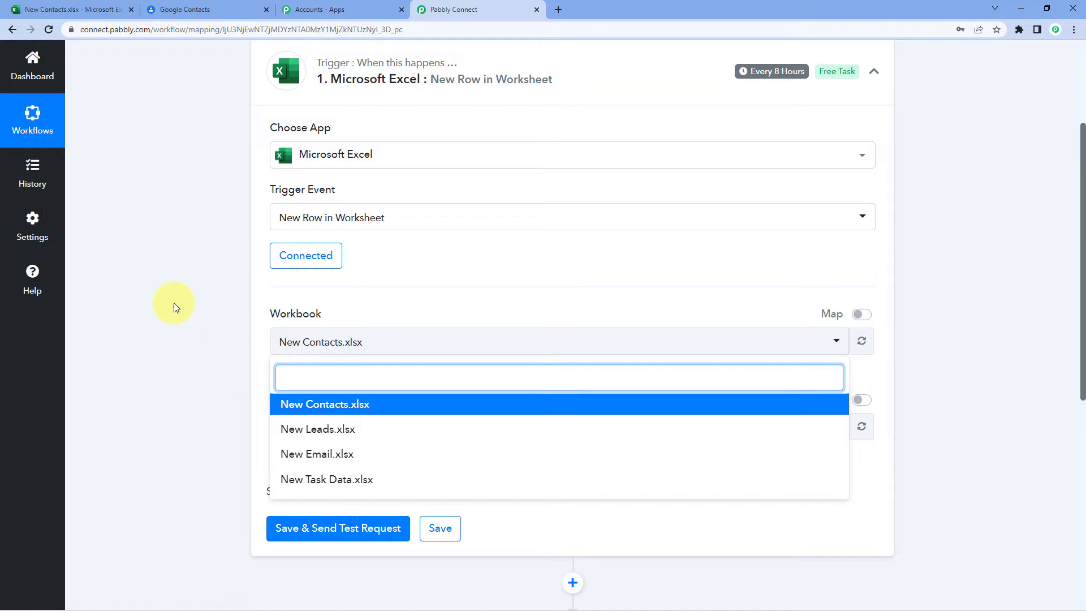
{"action": "left_click", "coordinate": [73, 9]}
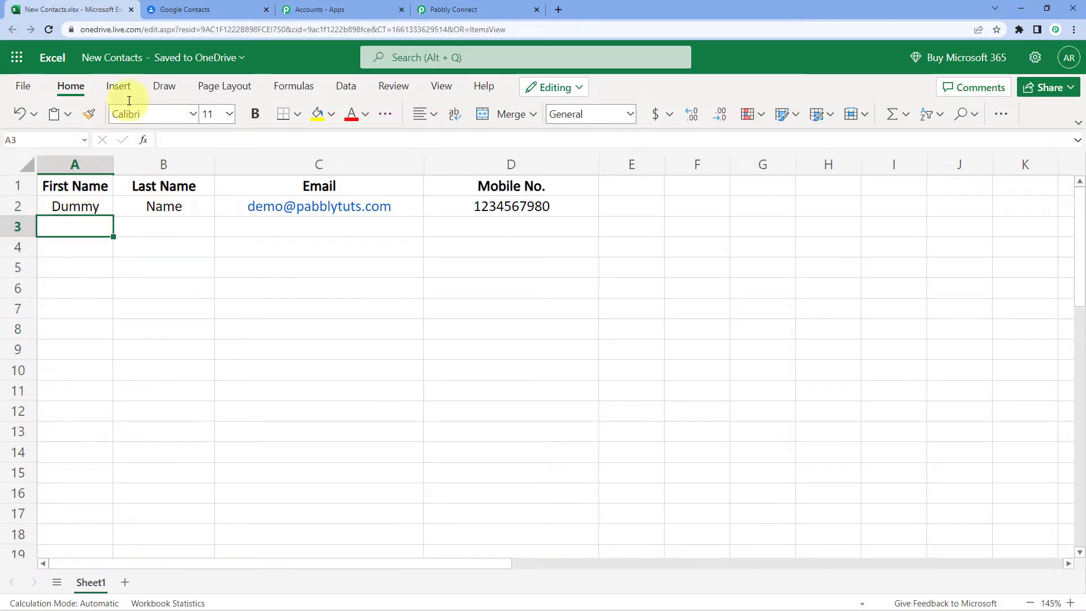
{"action": "left_click", "coordinate": [457, 10]}
{"action": "left_click", "coordinate": [334, 412]}
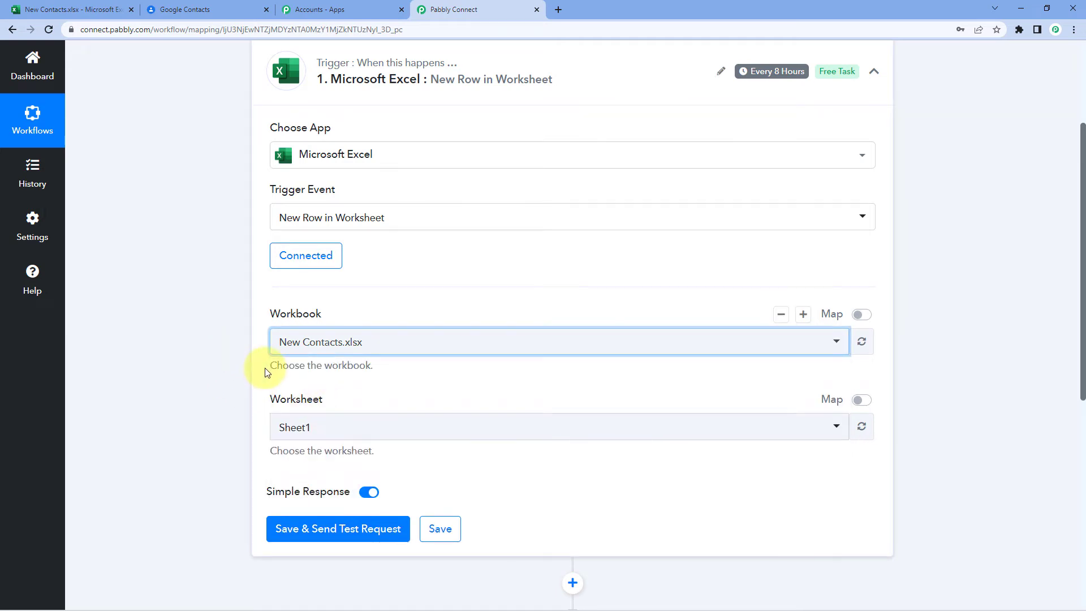
Step: Select Sheet1 as the trigger's worksheet, checking the sheet name in the open Excel file
{"action": "scroll", "coordinate": [268, 387], "scroll_direction": "down", "scroll_amount": 1}
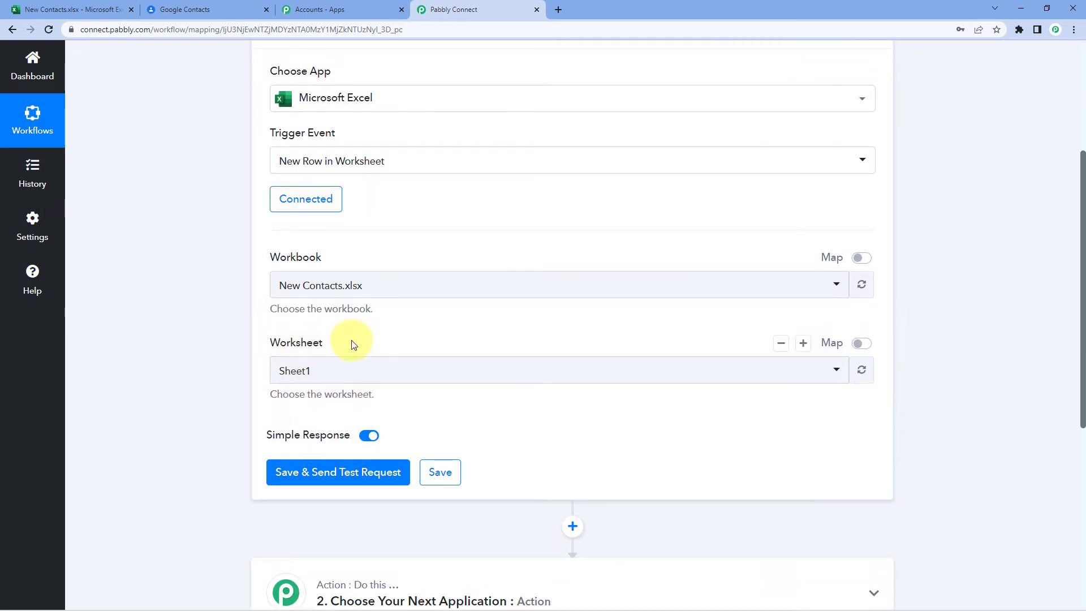
{"action": "left_click", "coordinate": [71, 10]}
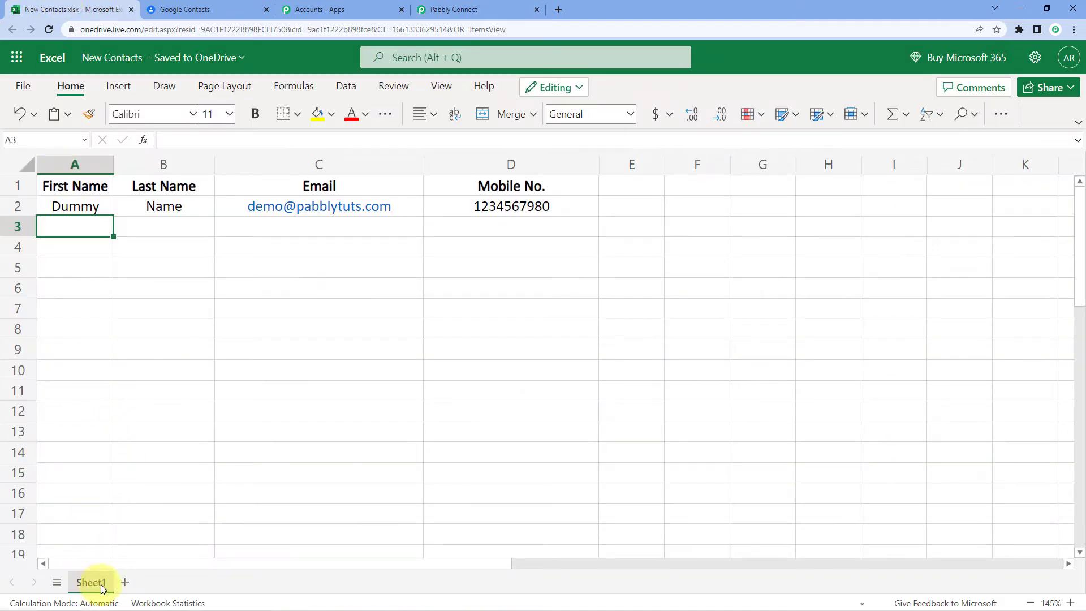
{"action": "left_click", "coordinate": [430, 9]}
{"action": "left_click", "coordinate": [315, 371]}
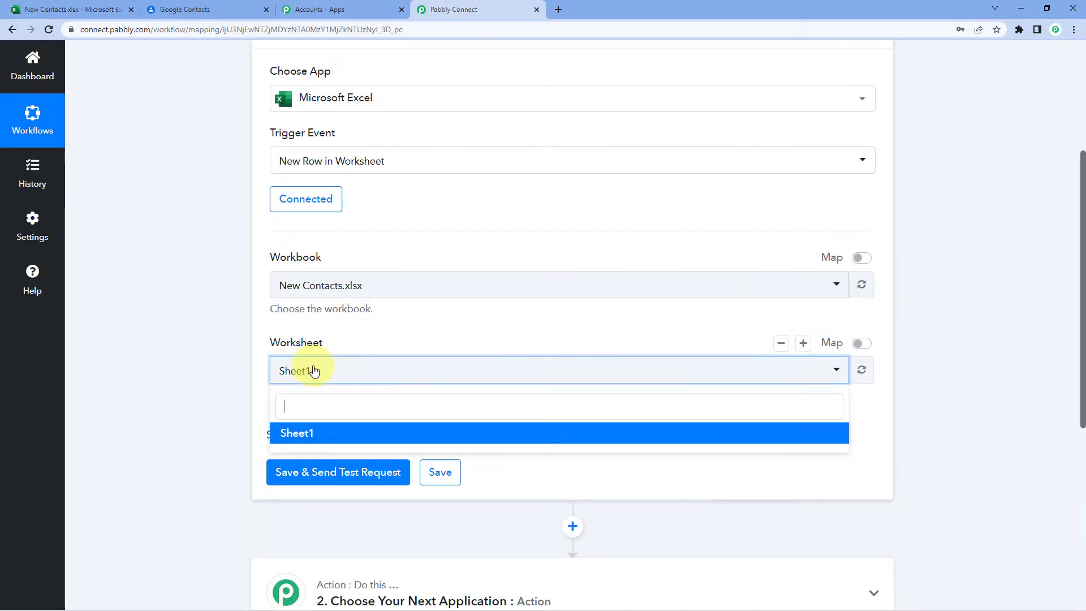
{"action": "left_click", "coordinate": [315, 437]}
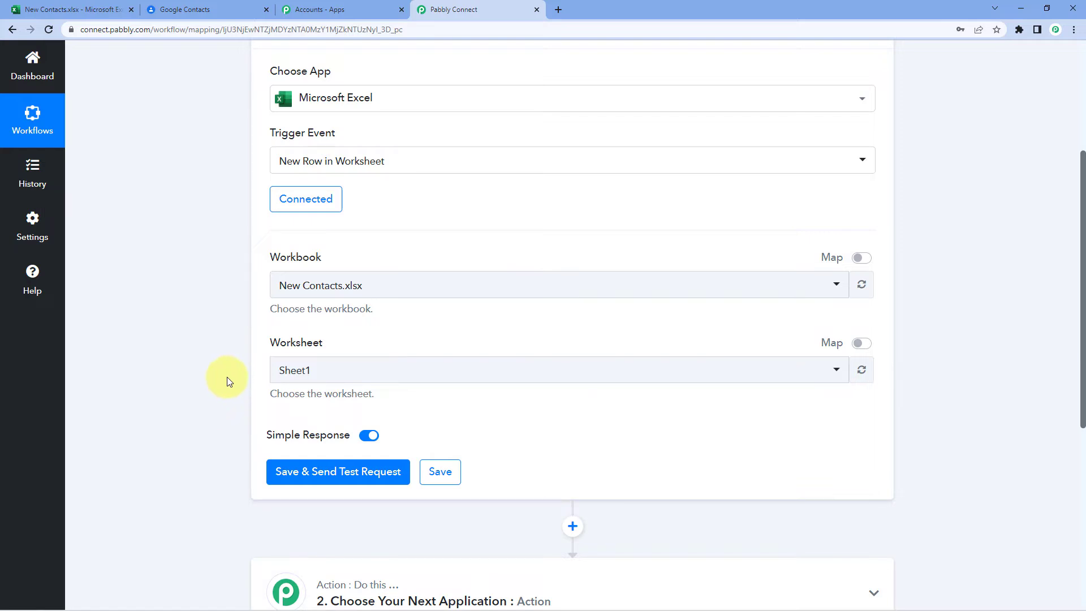
Step: Examine the column headers and the sample contact row in the New Contacts workbook in Excel
{"action": "scroll", "coordinate": [226, 377], "scroll_direction": "down", "scroll_amount": 2}
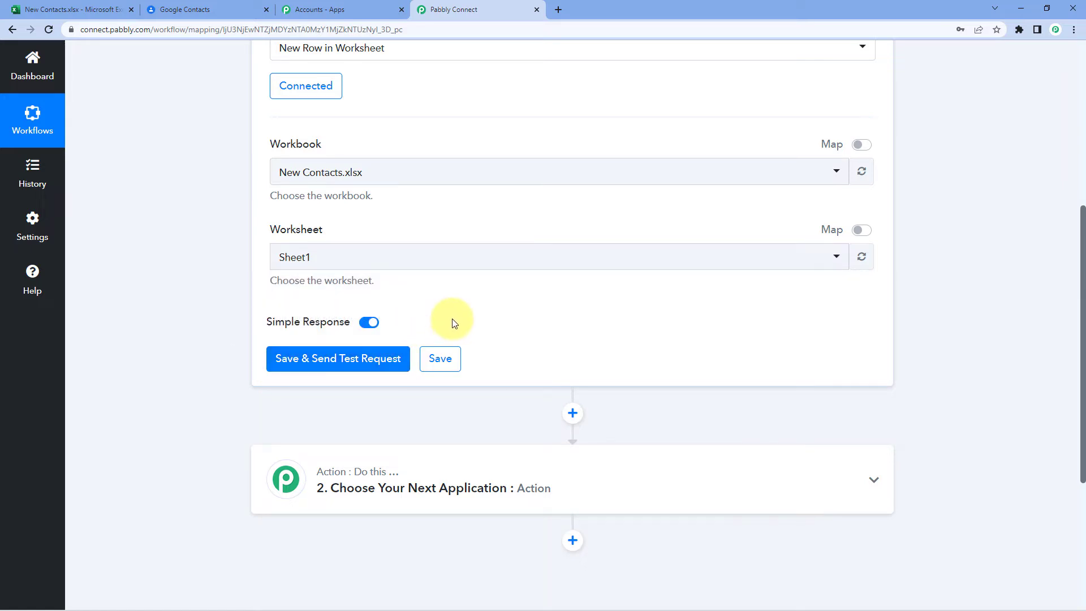
{"action": "left_click", "coordinate": [85, 9]}
{"action": "left_click_drag", "start_coordinate": [82, 208], "coordinate": [530, 211]}
{"action": "left_click_drag", "start_coordinate": [51, 185], "coordinate": [485, 189]}
{"action": "left_click", "coordinate": [76, 208]}
{"action": "left_click_drag", "start_coordinate": [80, 209], "coordinate": [502, 223]}
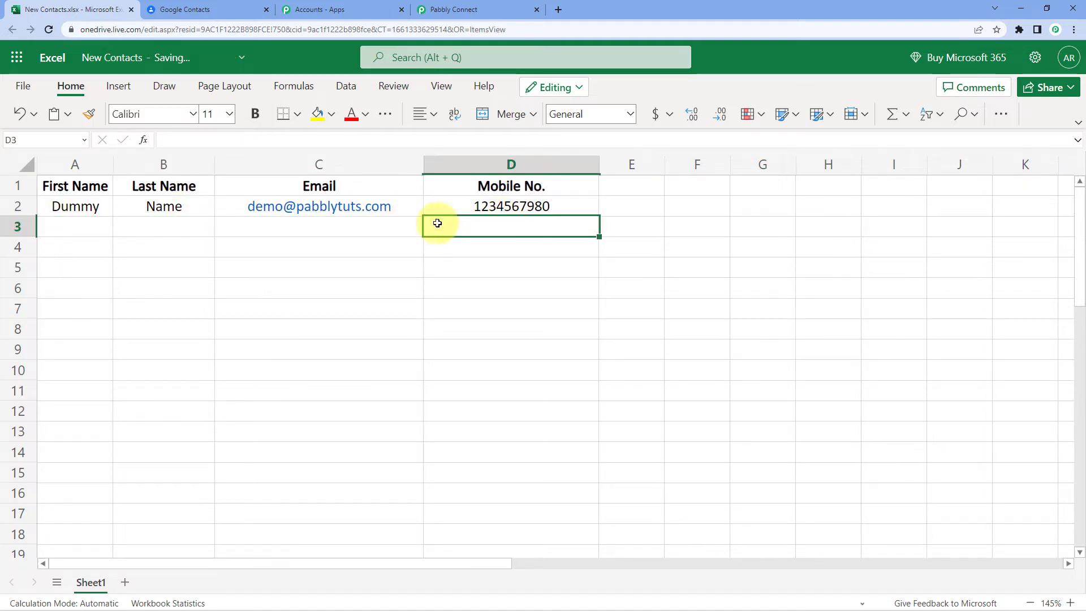
{"action": "left_click", "coordinate": [640, 355]}
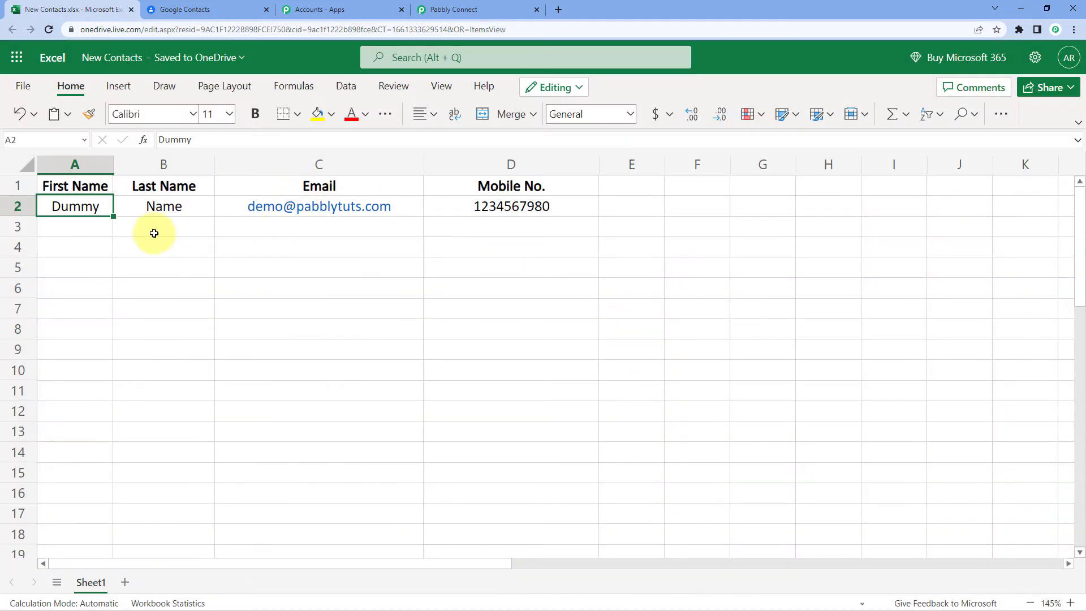
Step: Return to Pabbly Connect, save the Excel trigger and send a test request
{"action": "left_click", "coordinate": [92, 229]}
{"action": "left_click", "coordinate": [497, 9]}
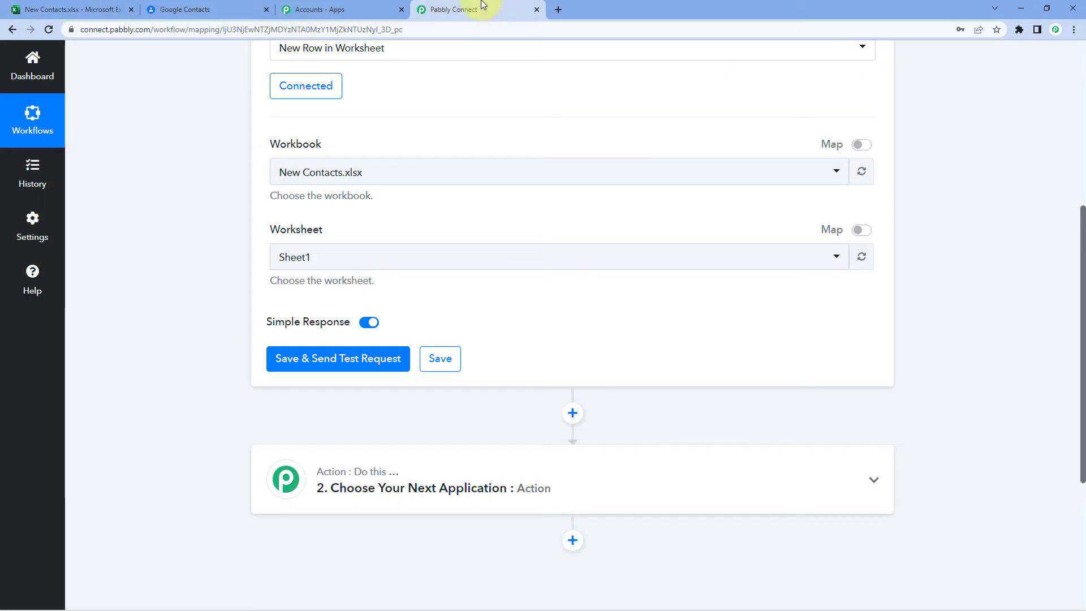
{"action": "left_click", "coordinate": [331, 360]}
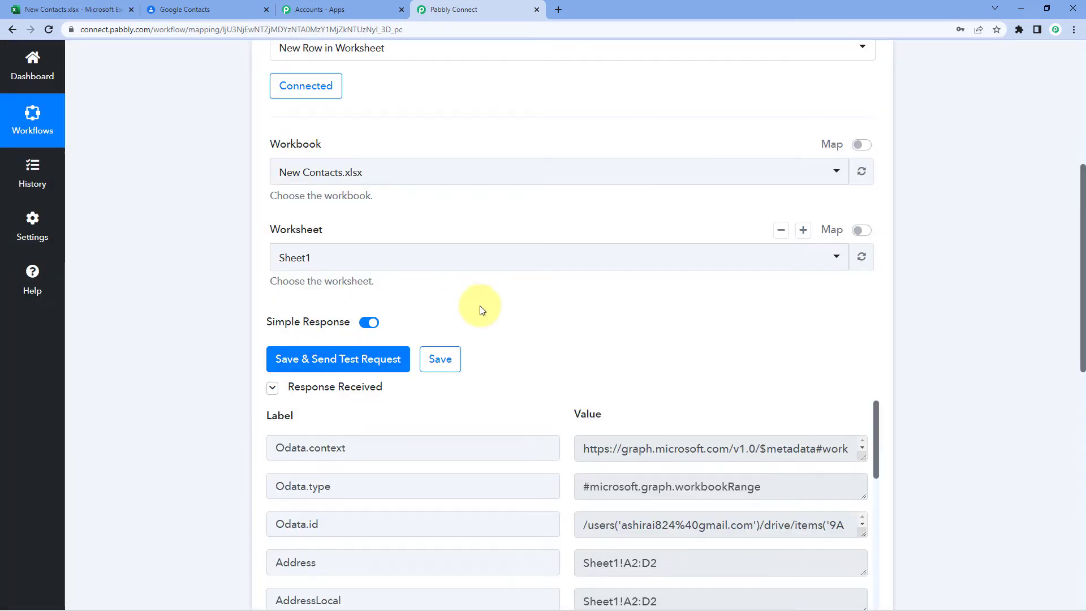
Step: Examine the Text 0 0 to Text 0 3 values in the trigger's response and compare them with the contact row in Excel
{"action": "scroll", "coordinate": [513, 297], "scroll_direction": "down", "scroll_amount": 4}
{"action": "scroll", "coordinate": [544, 202], "scroll_direction": "down", "scroll_amount": 4}
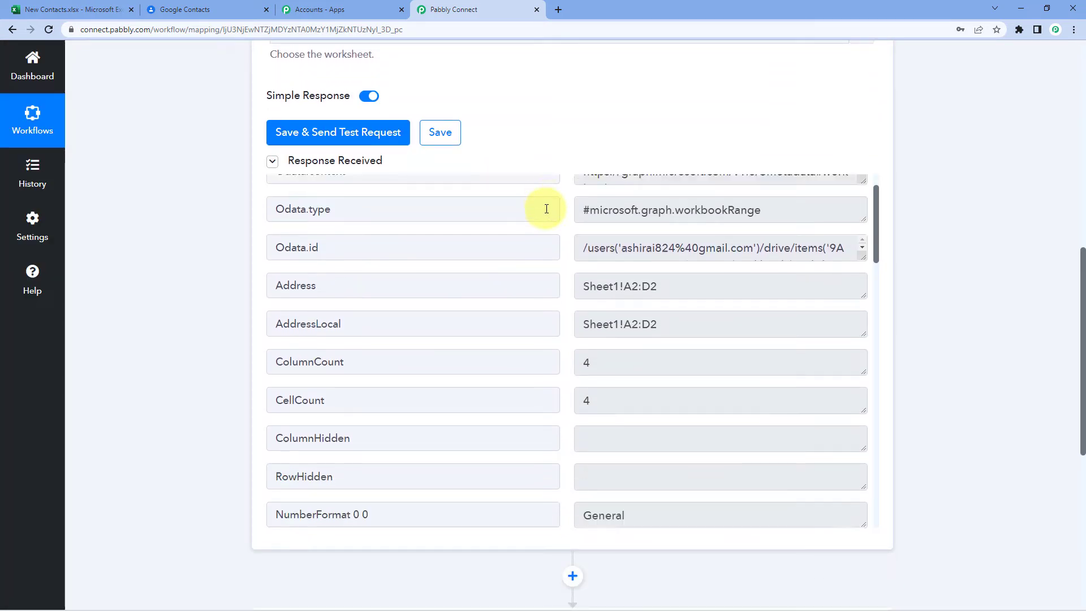
{"action": "scroll", "coordinate": [556, 226], "scroll_direction": "down", "scroll_amount": 3}
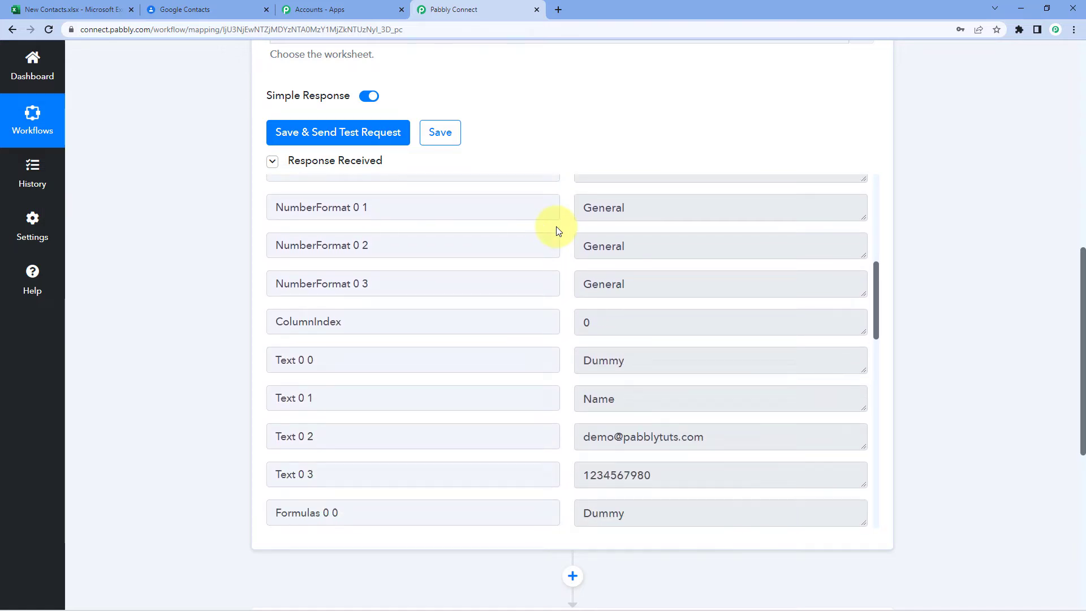
{"action": "scroll", "coordinate": [555, 225], "scroll_direction": "down", "scroll_amount": 2}
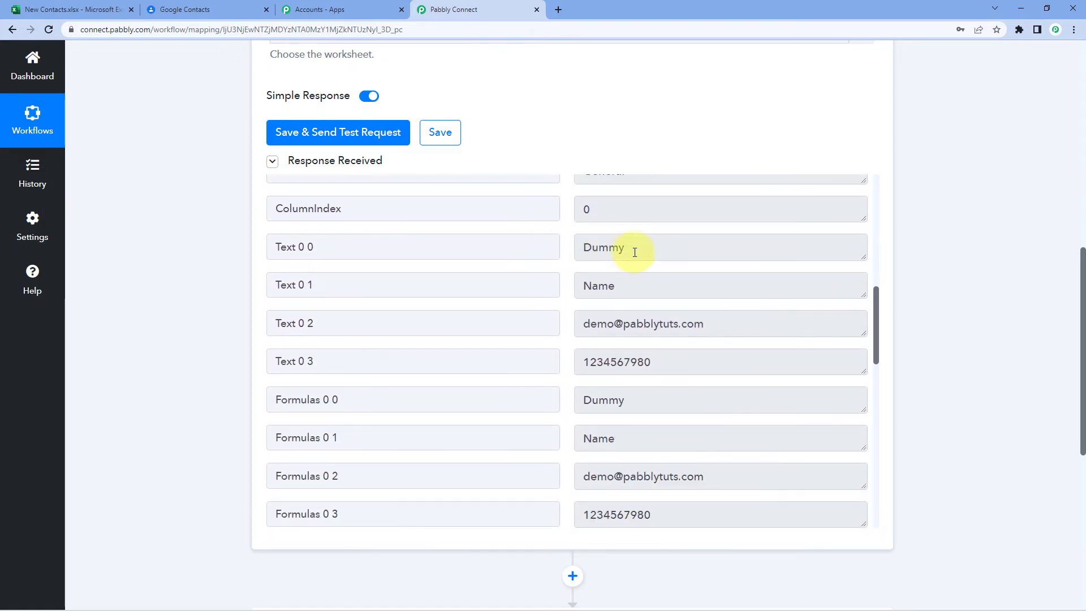
{"action": "left_click_drag", "start_coordinate": [629, 250], "coordinate": [591, 251]}
{"action": "left_click_drag", "start_coordinate": [623, 286], "coordinate": [575, 284]}
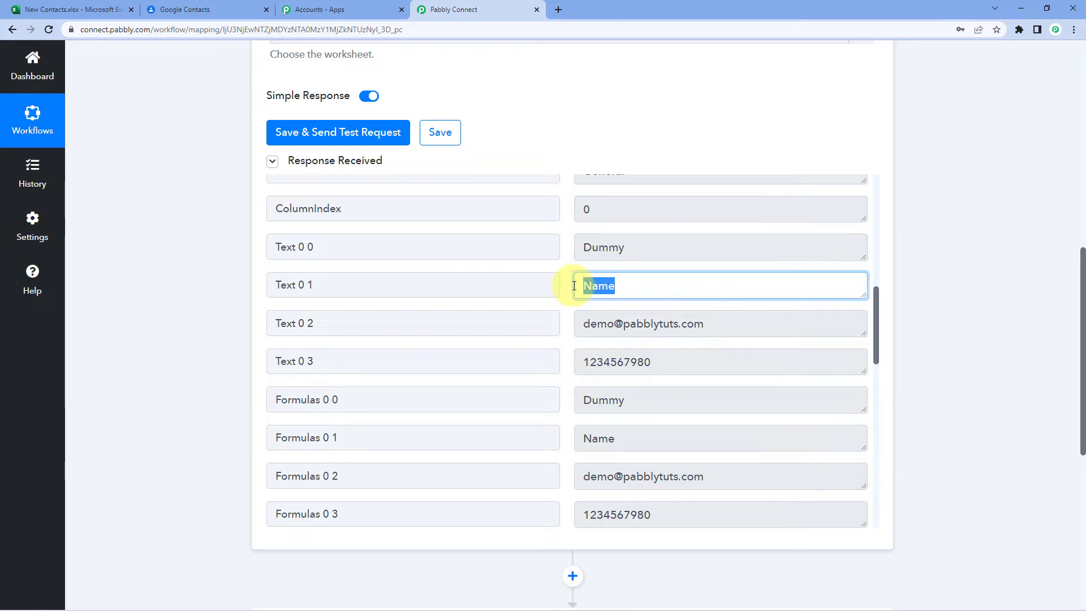
{"action": "left_click", "coordinate": [56, 9]}
{"action": "left_click", "coordinate": [98, 209]}
{"action": "left_click", "coordinate": [172, 207]}
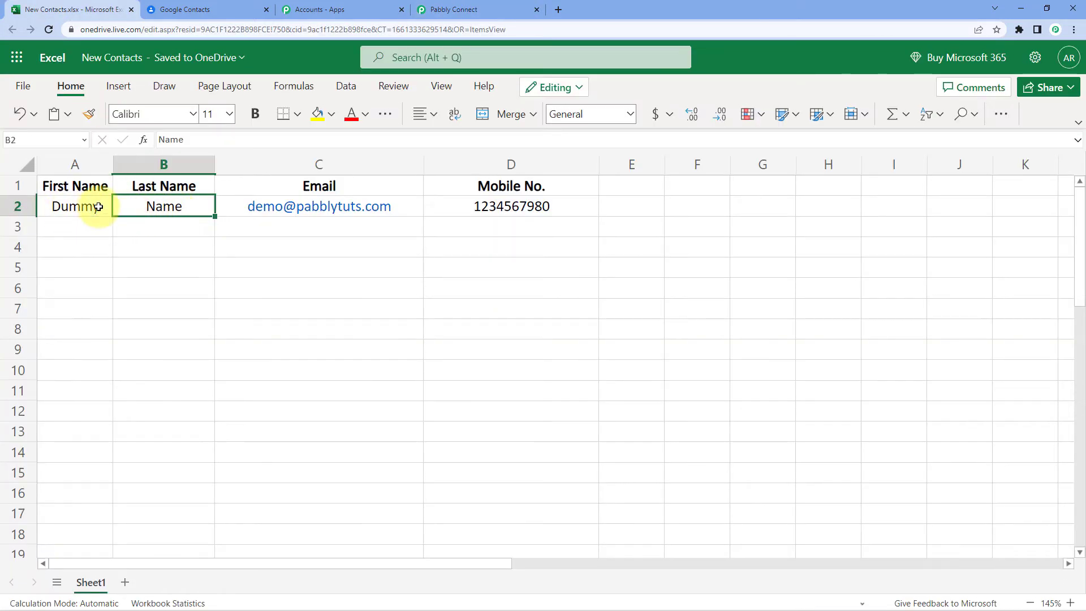
{"action": "left_click", "coordinate": [488, 10]}
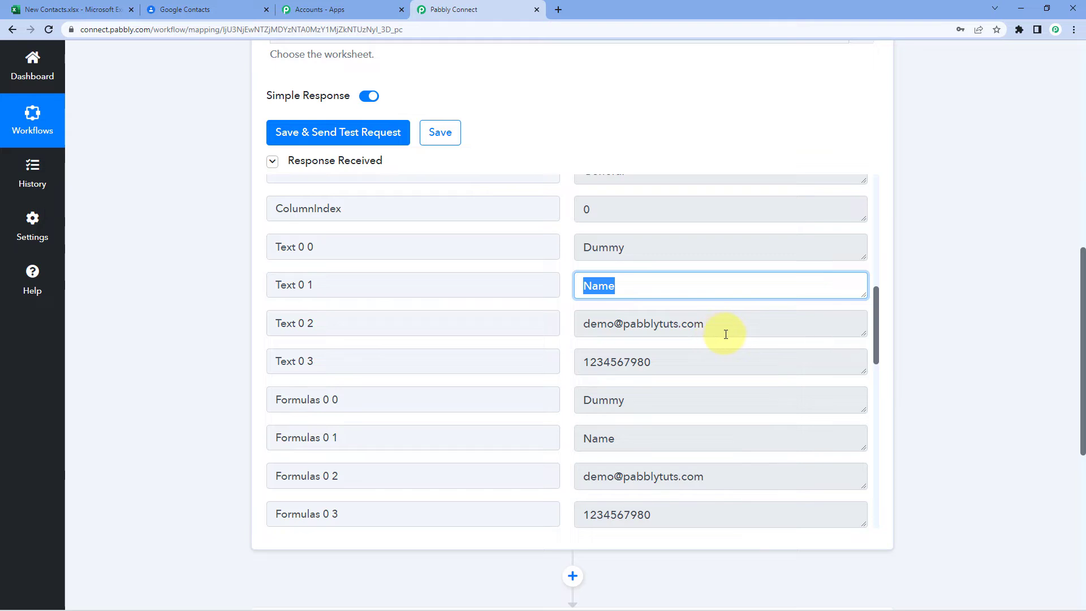
{"action": "left_click_drag", "start_coordinate": [725, 331], "coordinate": [554, 345]}
{"action": "left_click_drag", "start_coordinate": [686, 359], "coordinate": [576, 356]}
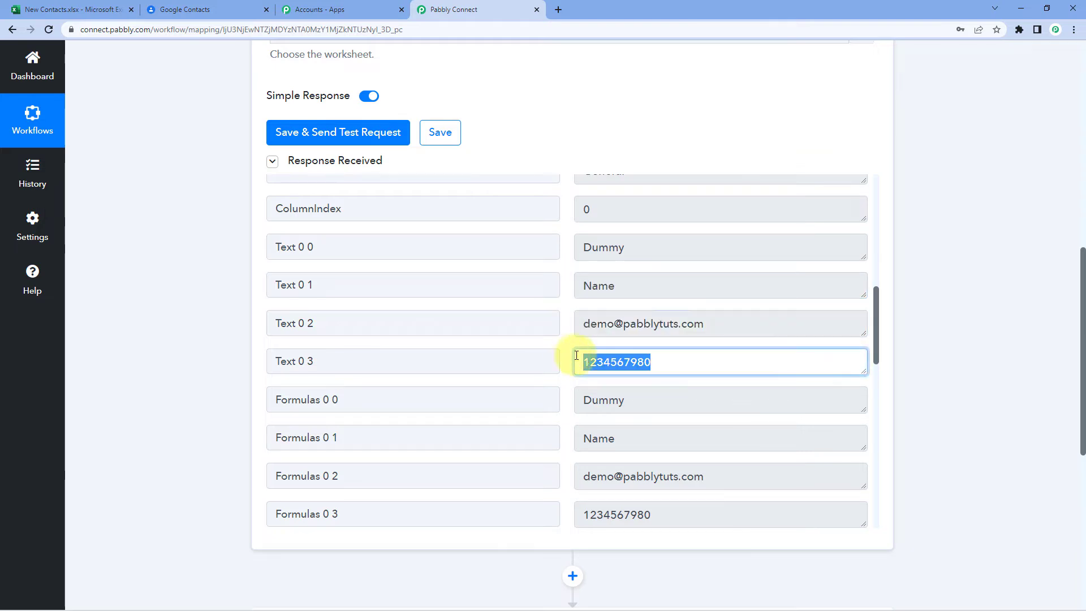
{"action": "left_click", "coordinate": [207, 241]}
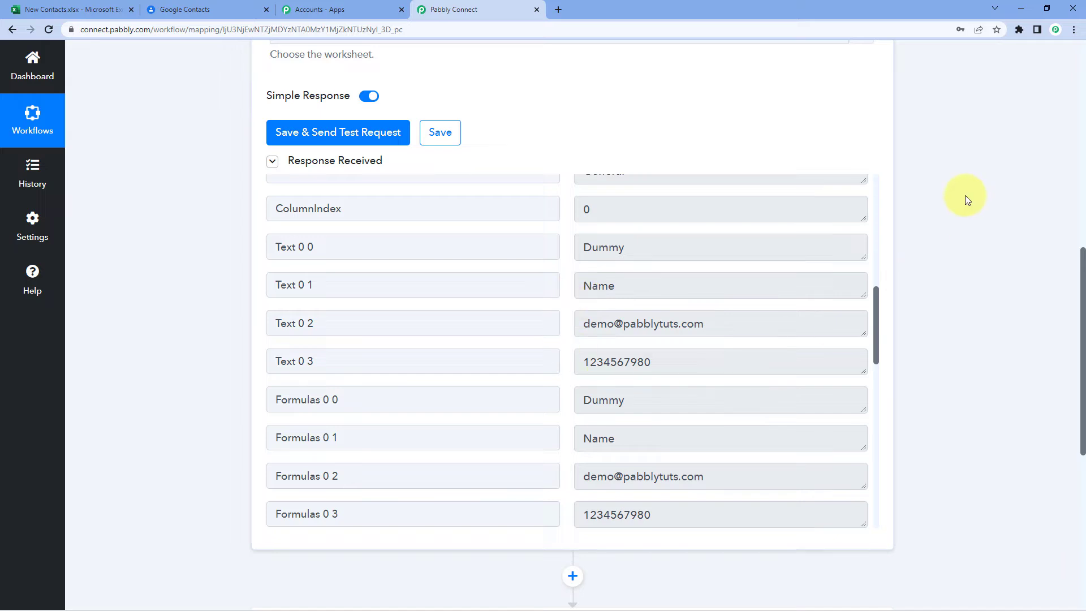
Step: Set the second workflow step's app to Google Contacts with Create Contact as the action event
{"action": "scroll", "coordinate": [943, 214], "scroll_direction": "down", "scroll_amount": 8}
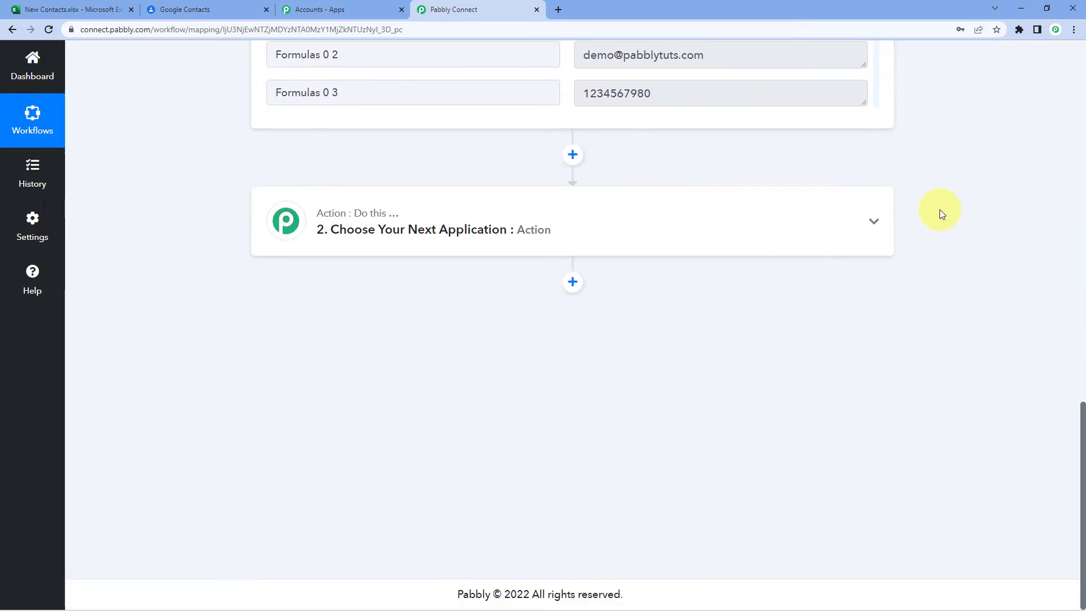
{"action": "left_click", "coordinate": [487, 239]}
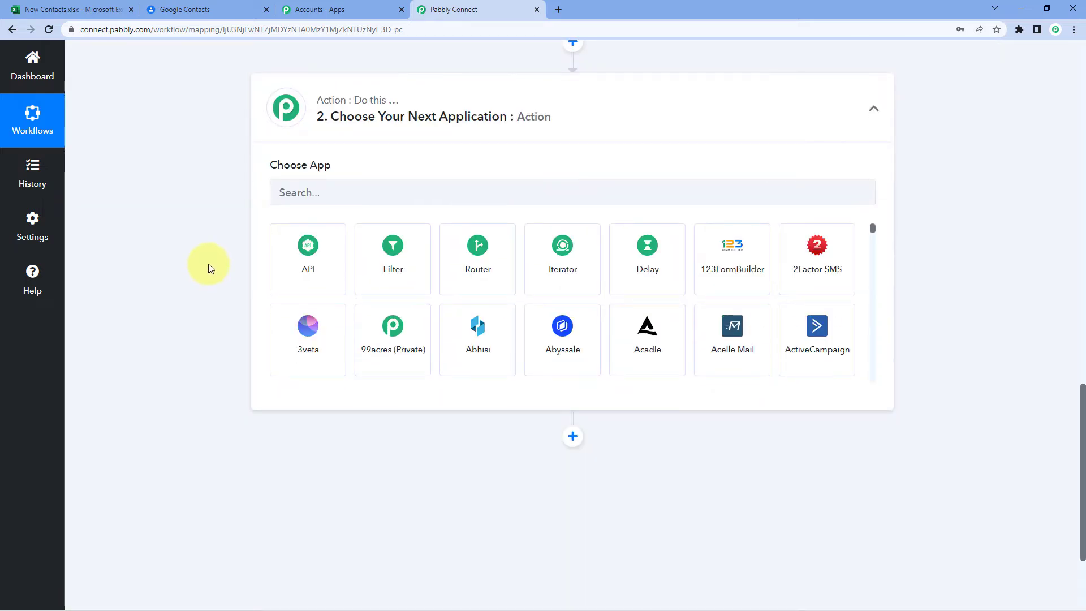
{"action": "left_click", "coordinate": [313, 193]}
{"action": "type", "text": "GoogleContacts"}
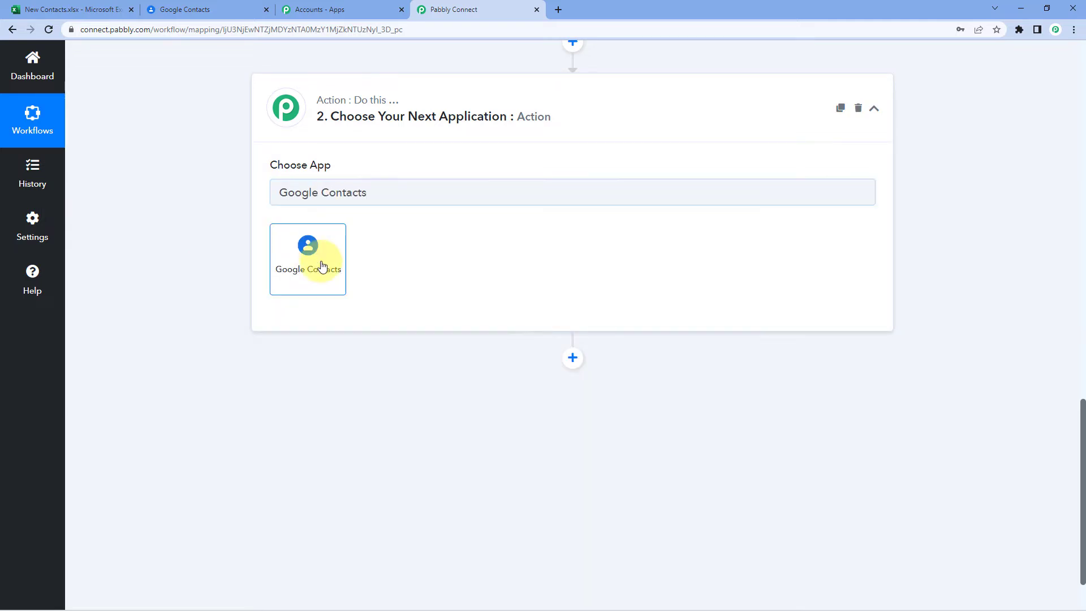
{"action": "left_click", "coordinate": [322, 263]}
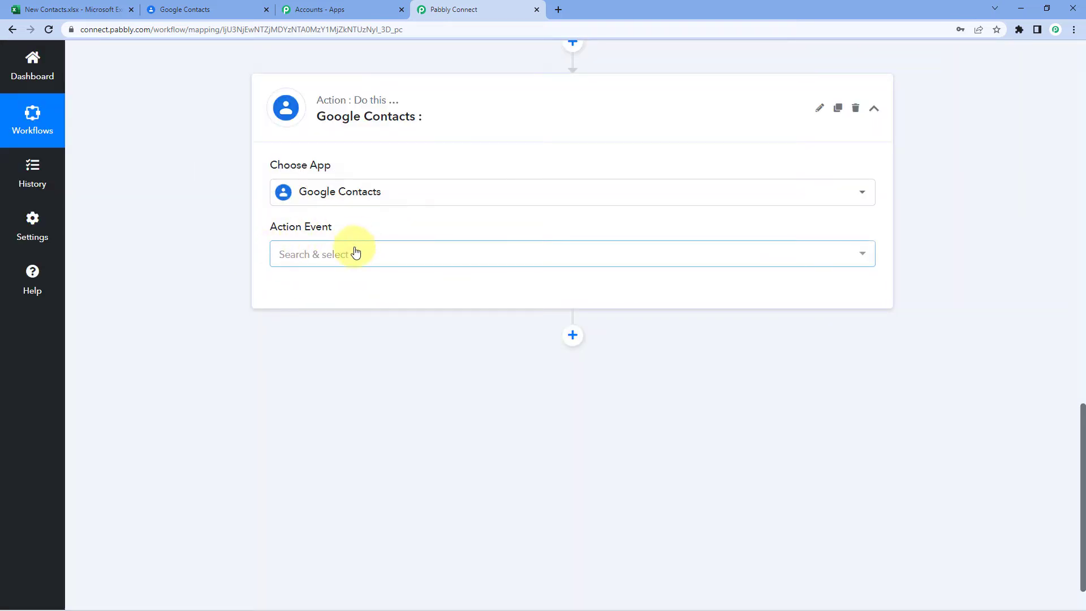
{"action": "left_click", "coordinate": [337, 257]}
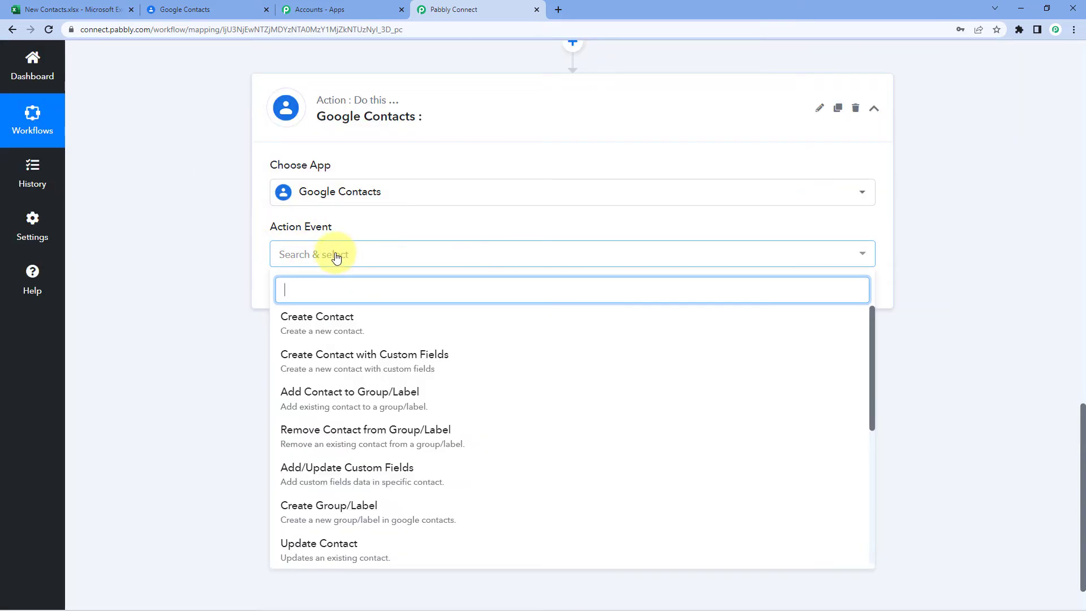
{"action": "left_click", "coordinate": [363, 331]}
Step: Add a new Google Contacts connection using the second listed Google account and grant Pabbly Connect the requested access
{"action": "left_click", "coordinate": [315, 306]}
{"action": "left_click", "coordinate": [503, 188]}
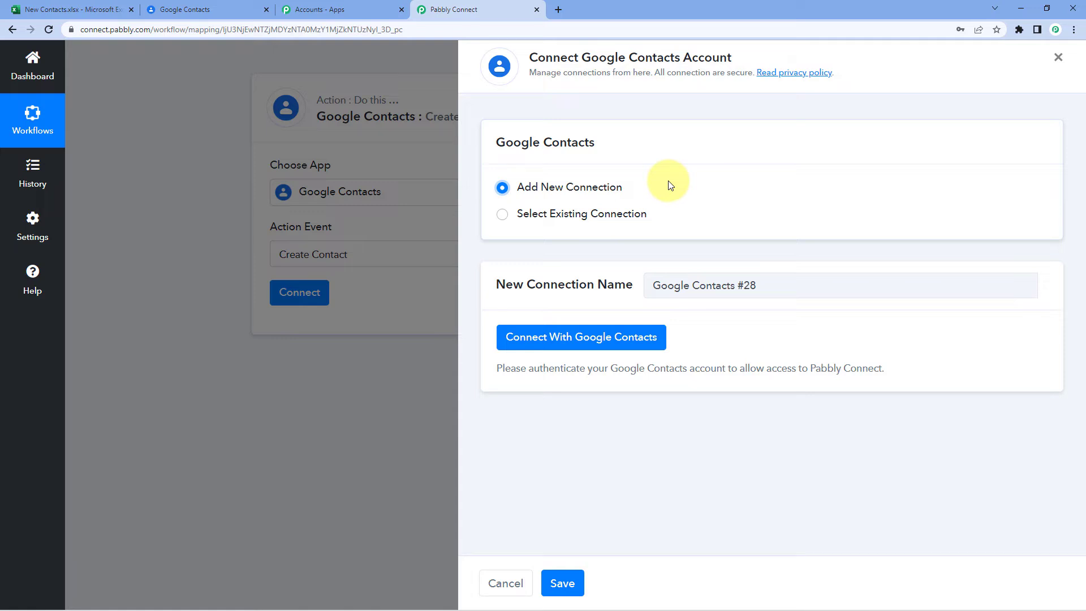
{"action": "left_click", "coordinate": [582, 337]}
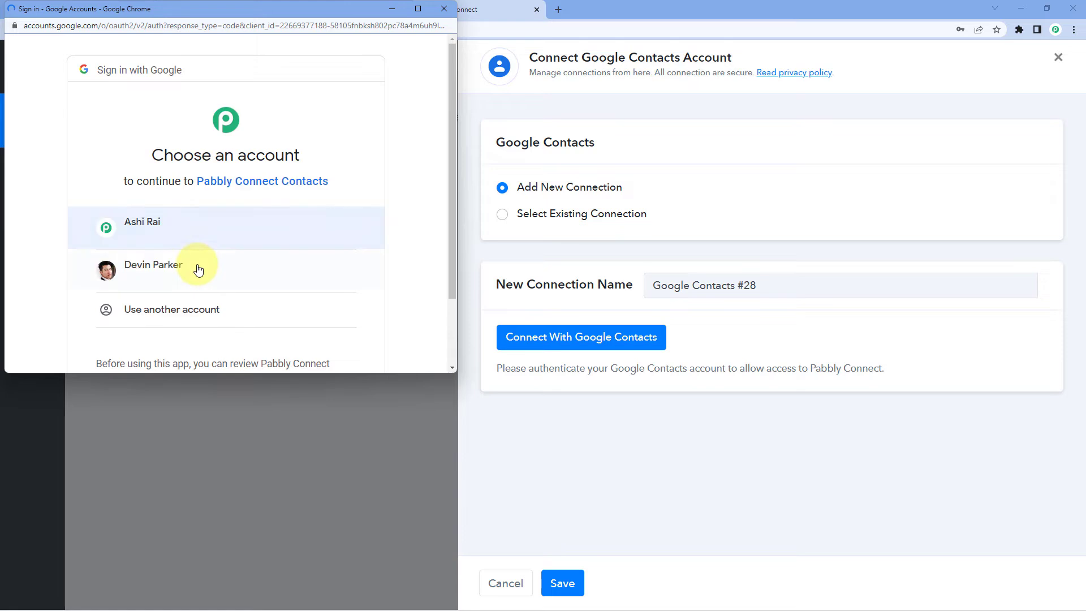
{"action": "left_click", "coordinate": [238, 259]}
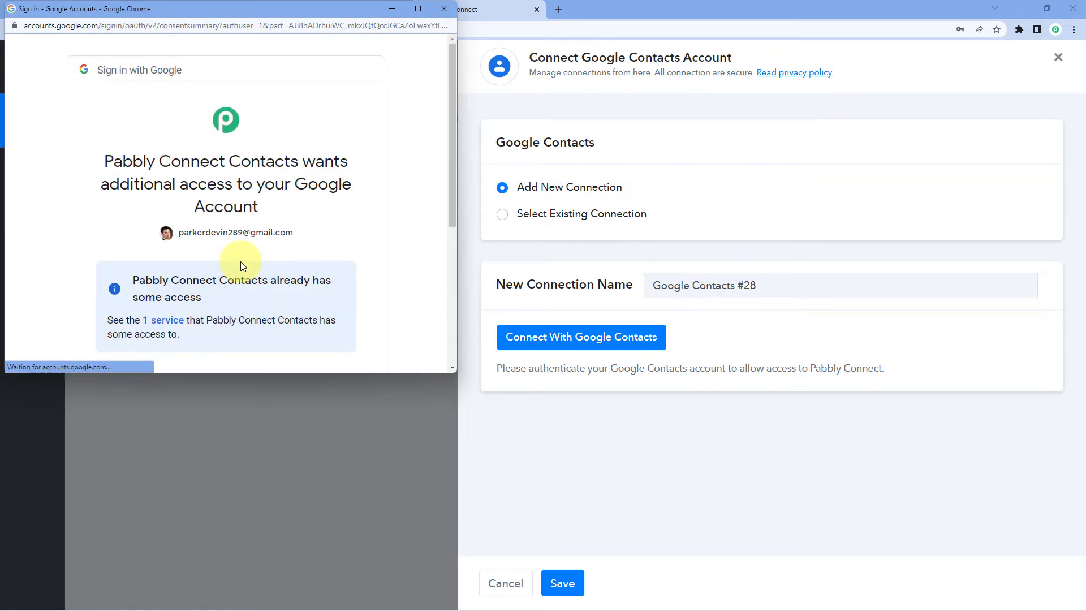
{"action": "scroll", "coordinate": [239, 262], "scroll_direction": "down", "scroll_amount": 4}
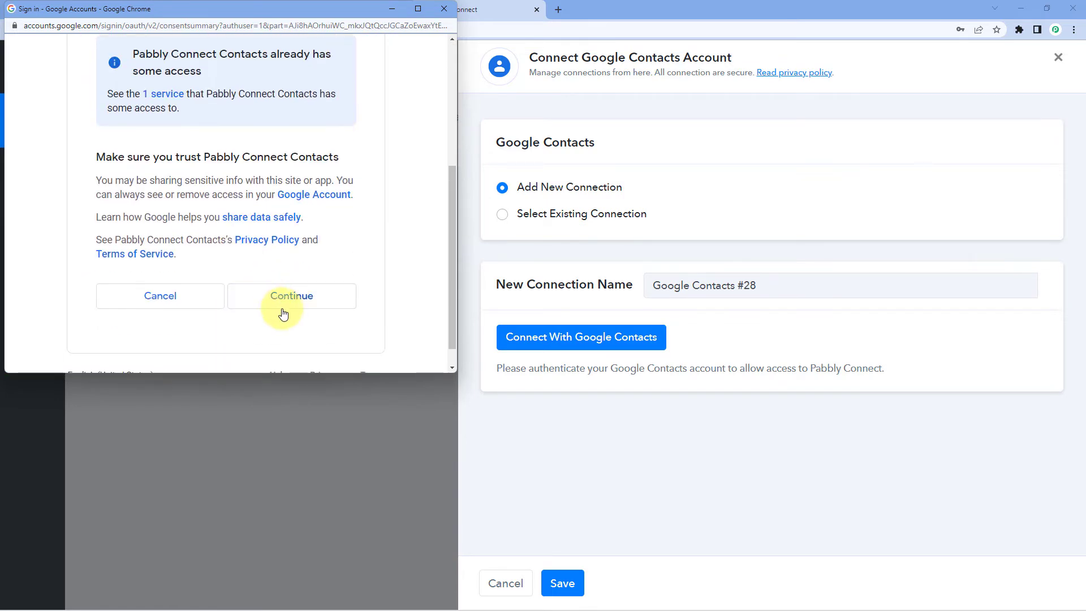
{"action": "left_click", "coordinate": [323, 300]}
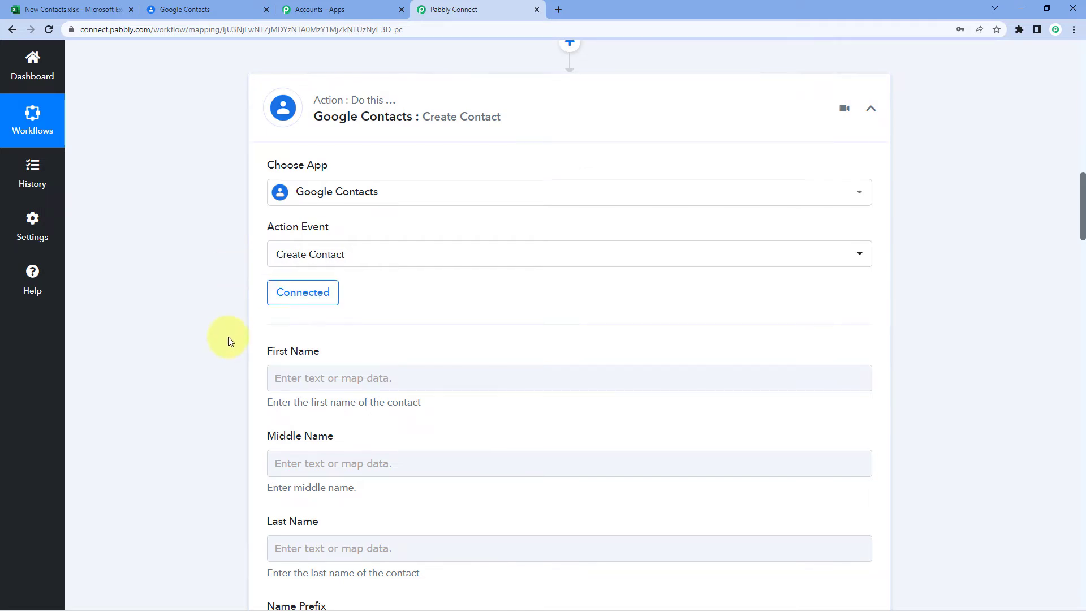
Step: Examine the fields of the Create Contact action and the matching name, email and mobile values in the trigger's response
{"action": "scroll", "coordinate": [228, 337], "scroll_direction": "down", "scroll_amount": 3}
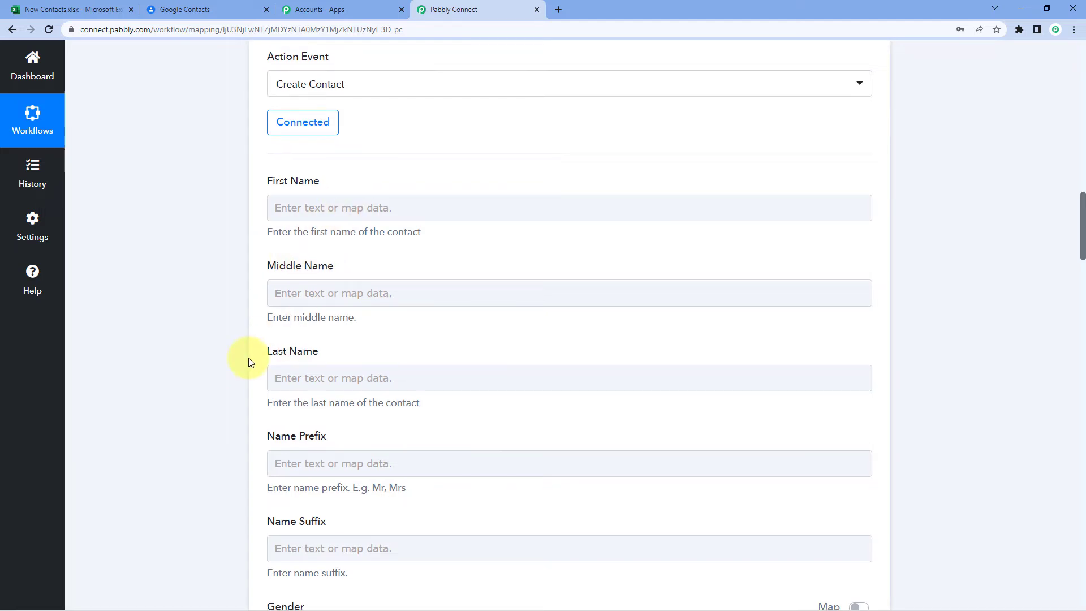
{"action": "scroll", "coordinate": [249, 360], "scroll_direction": "down", "scroll_amount": 2}
{"action": "scroll", "coordinate": [252, 358], "scroll_direction": "down", "scroll_amount": 4}
{"action": "scroll", "coordinate": [255, 356], "scroll_direction": "up", "scroll_amount": 7}
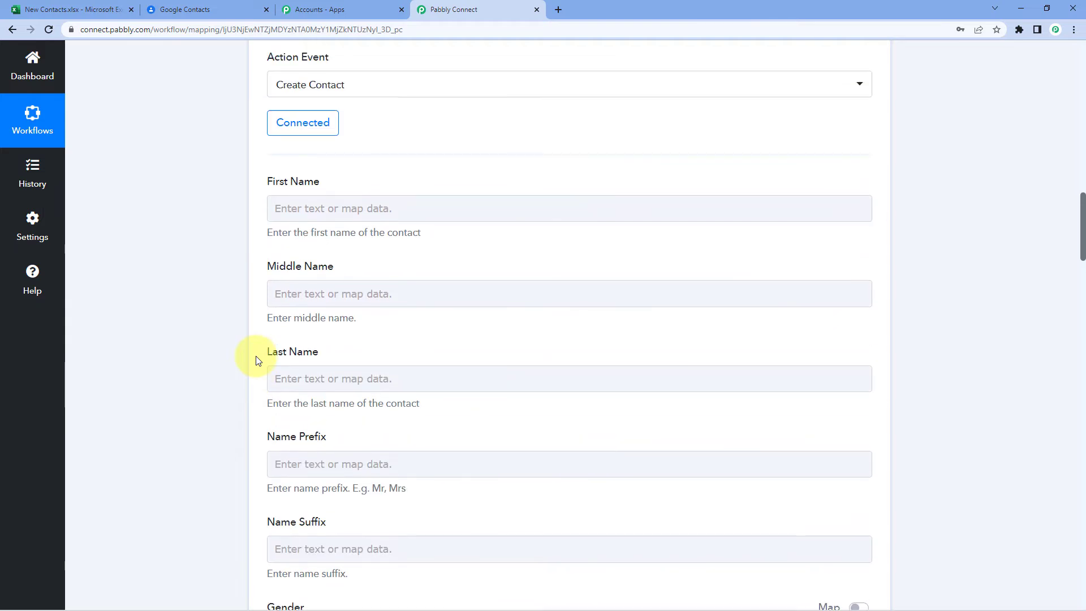
{"action": "scroll", "coordinate": [447, 283], "scroll_direction": "up", "scroll_amount": 9}
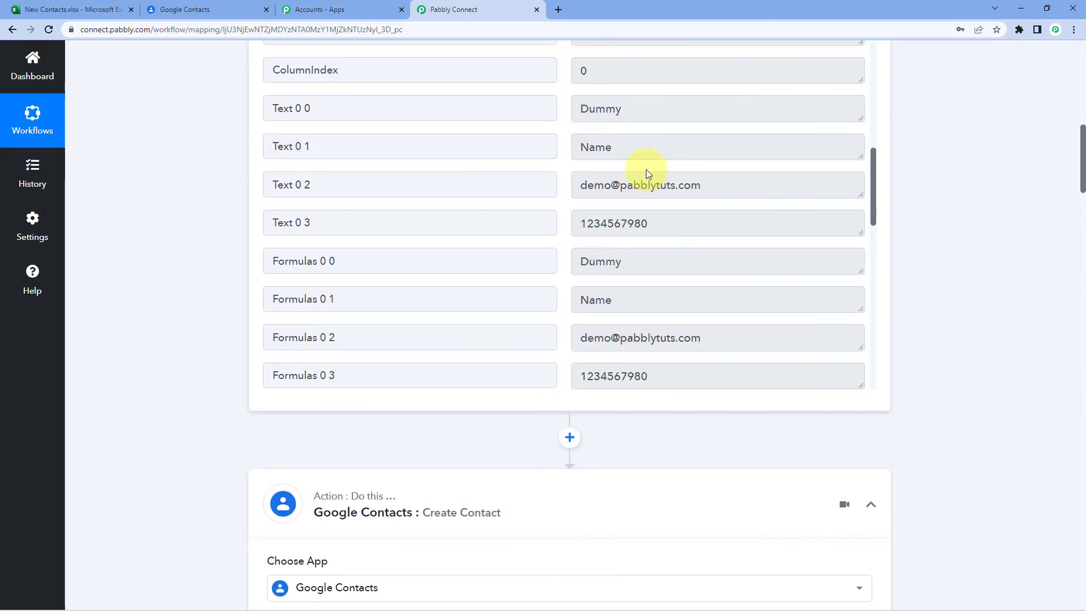
{"action": "double_click", "coordinate": [652, 112]}
{"action": "key", "text": "Tab"}
{"action": "key", "text": "Tab"}
{"action": "key", "text": "Tab"}
{"action": "left_click", "coordinate": [211, 251]}
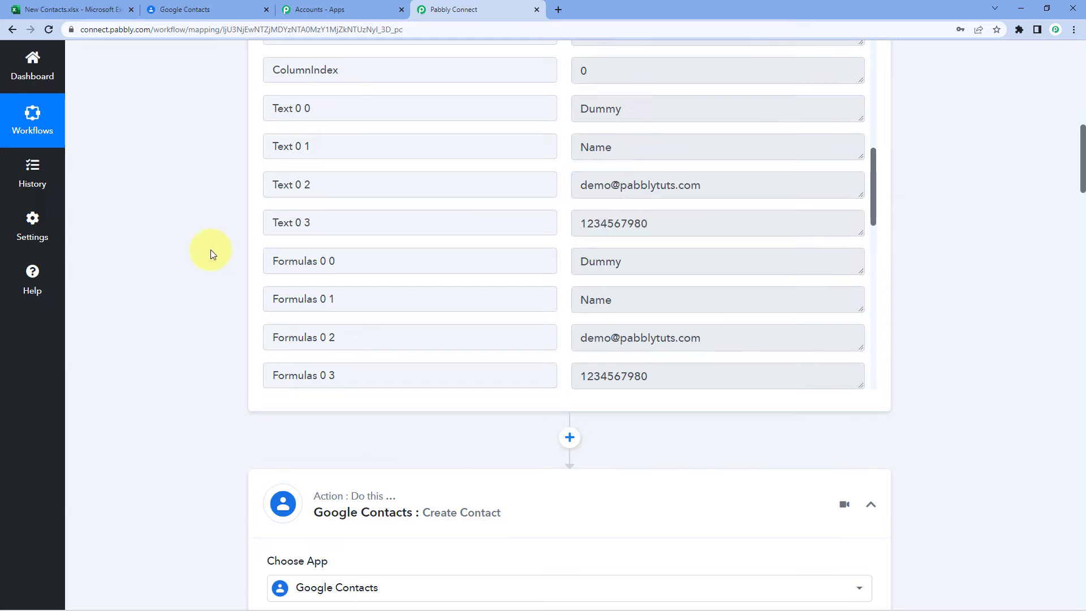
Step: Check the contact row in the Excel workbook against the name and email values in the trigger's response
{"action": "left_click", "coordinate": [71, 9]}
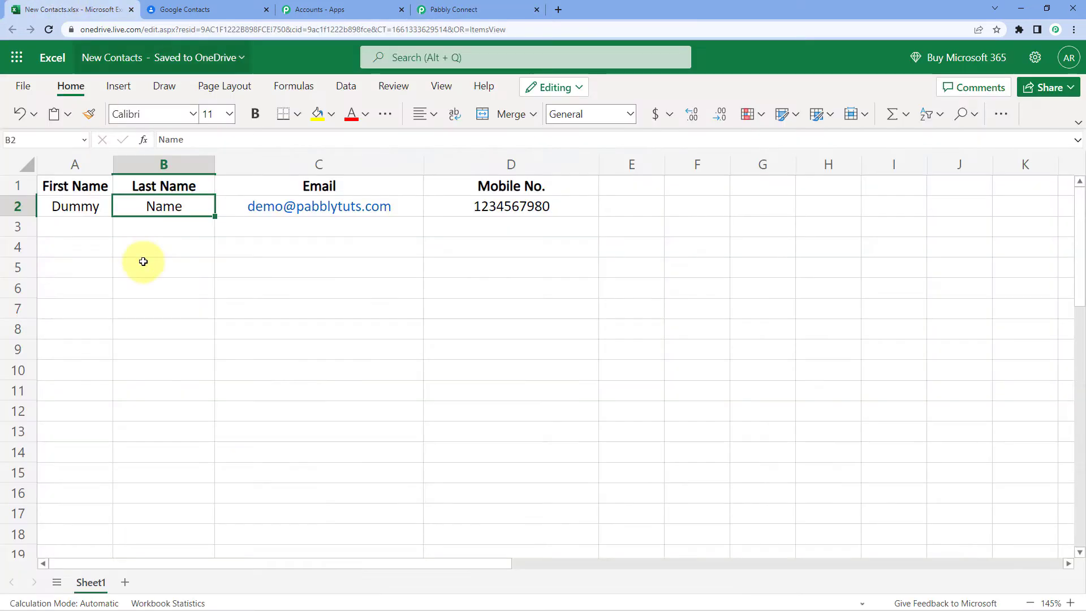
{"action": "left_click", "coordinate": [462, 6]}
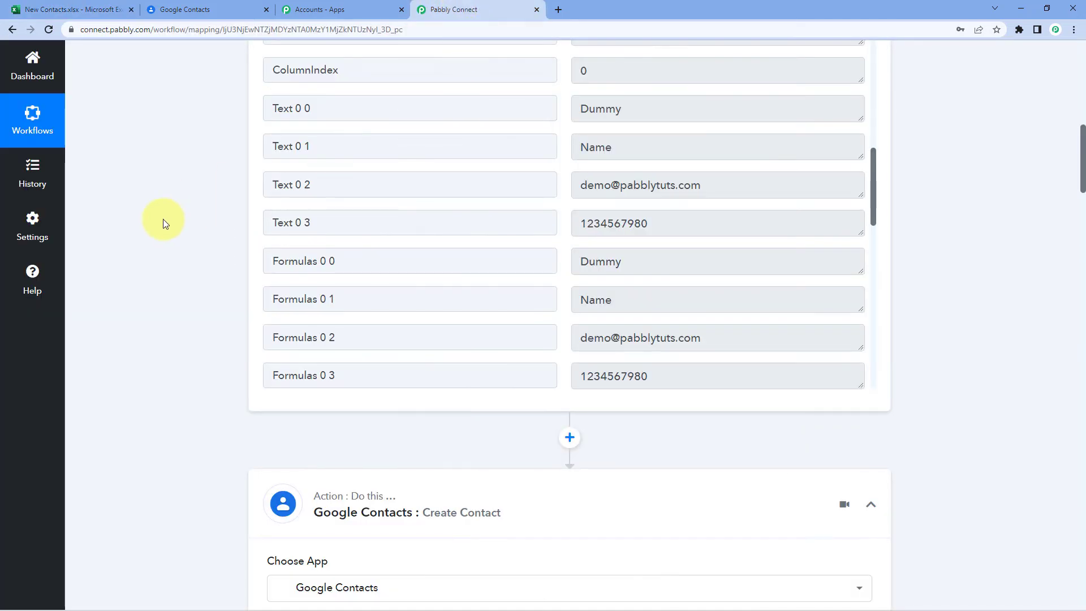
{"action": "left_click_drag", "start_coordinate": [643, 110], "coordinate": [558, 114]}
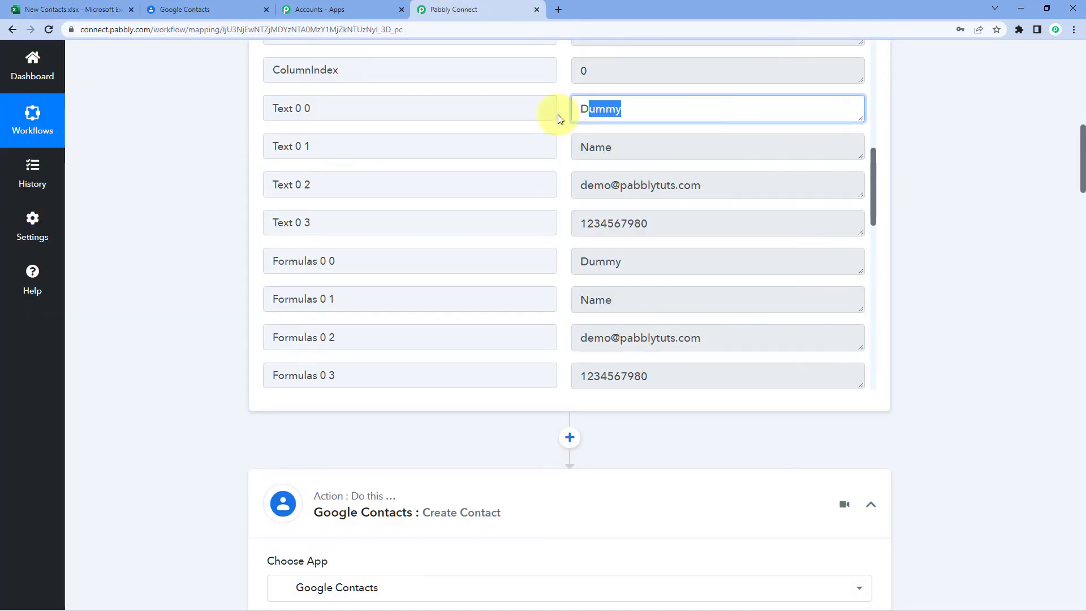
{"action": "left_click_drag", "start_coordinate": [628, 141], "coordinate": [576, 148]}
{"action": "left_click_drag", "start_coordinate": [720, 177], "coordinate": [580, 196]}
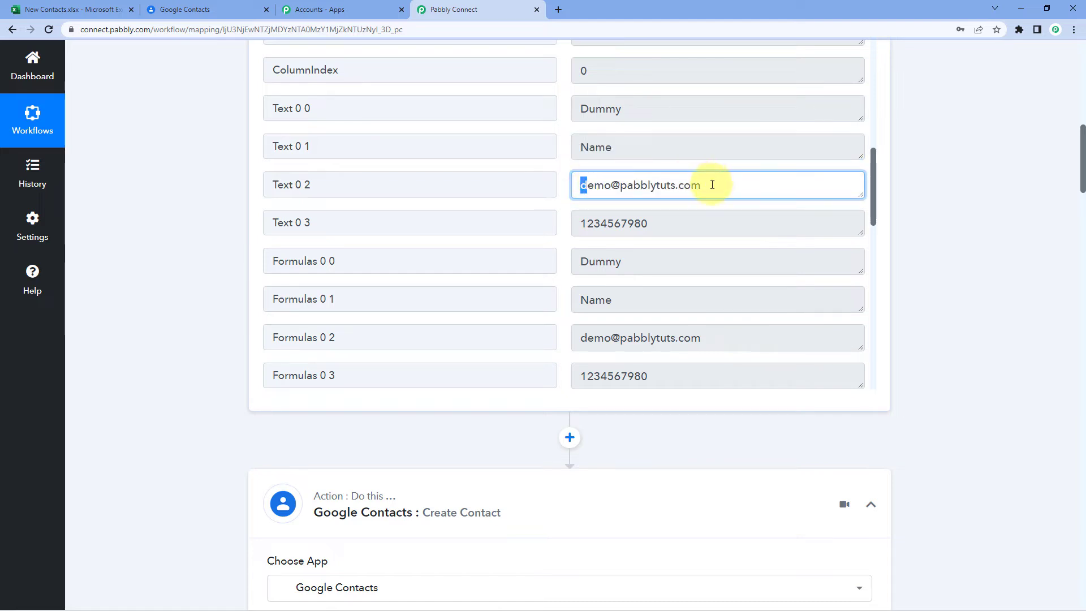
{"action": "left_click_drag", "start_coordinate": [711, 181], "coordinate": [539, 191]}
Step: Map the action's First Name field to the Excel trigger's Text 0 0 value
{"action": "scroll", "coordinate": [388, 469], "scroll_direction": "down", "scroll_amount": 3}
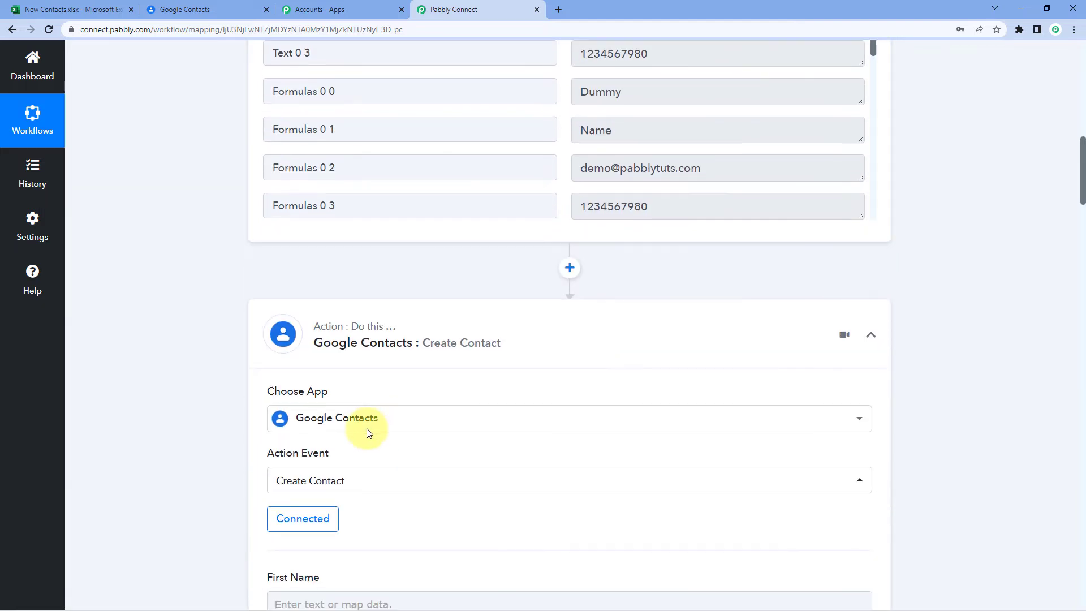
{"action": "scroll", "coordinate": [194, 364], "scroll_direction": "down", "scroll_amount": 7}
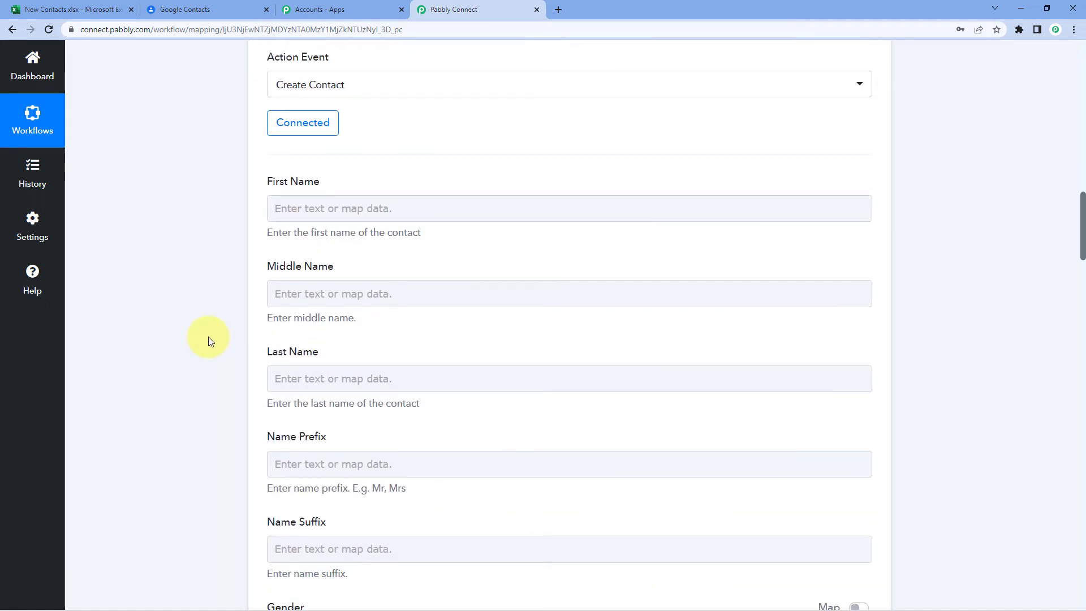
{"action": "left_click", "coordinate": [304, 211]}
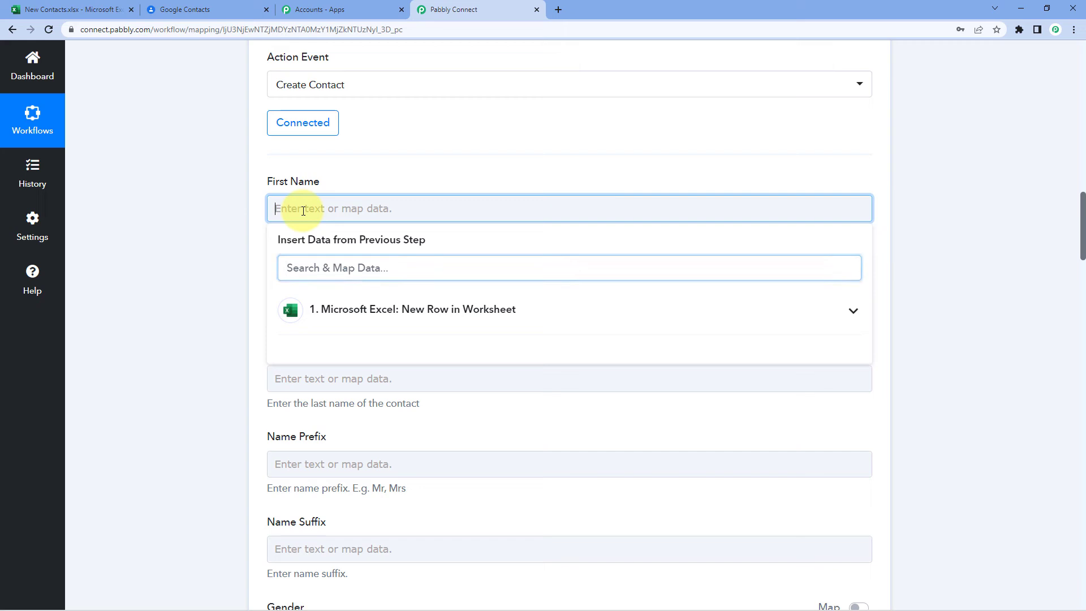
{"action": "left_click", "coordinate": [341, 322]}
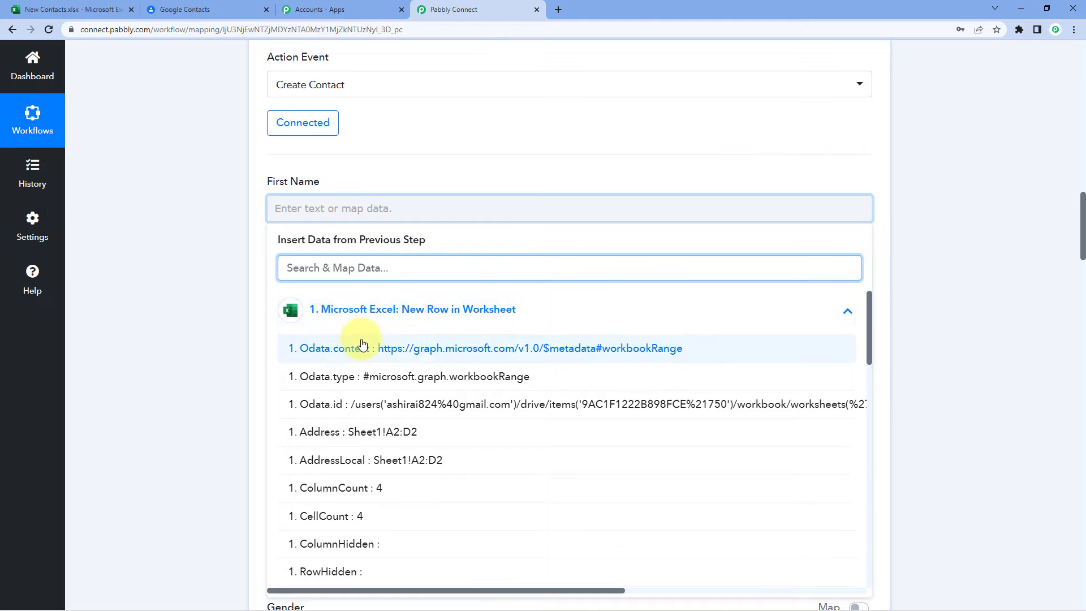
{"action": "scroll", "coordinate": [351, 334], "scroll_direction": "down", "scroll_amount": 5}
{"action": "scroll", "coordinate": [363, 345], "scroll_direction": "down", "scroll_amount": 1}
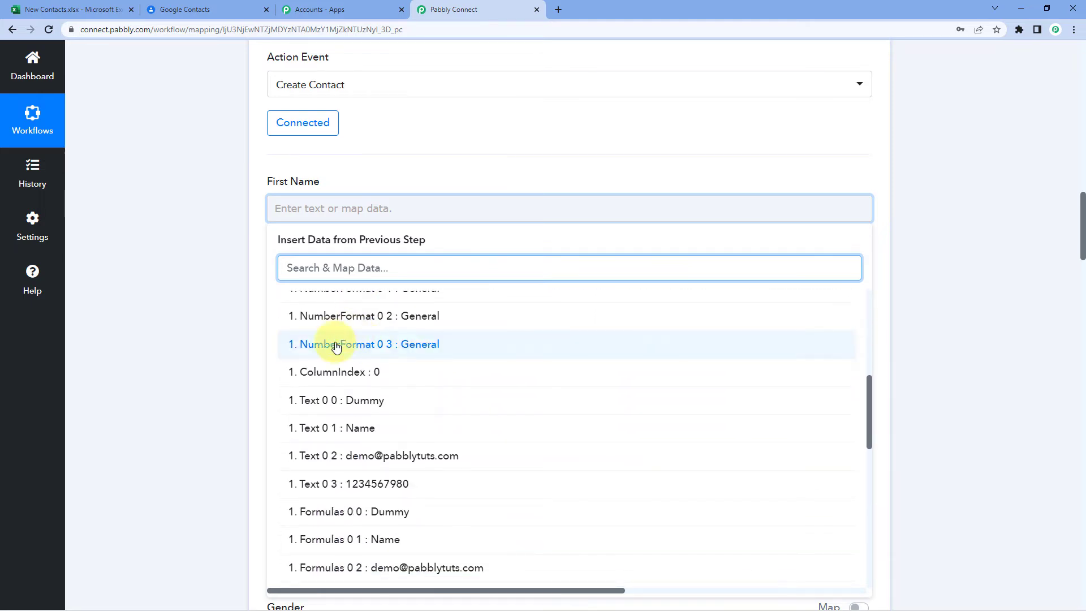
{"action": "left_click", "coordinate": [342, 409]}
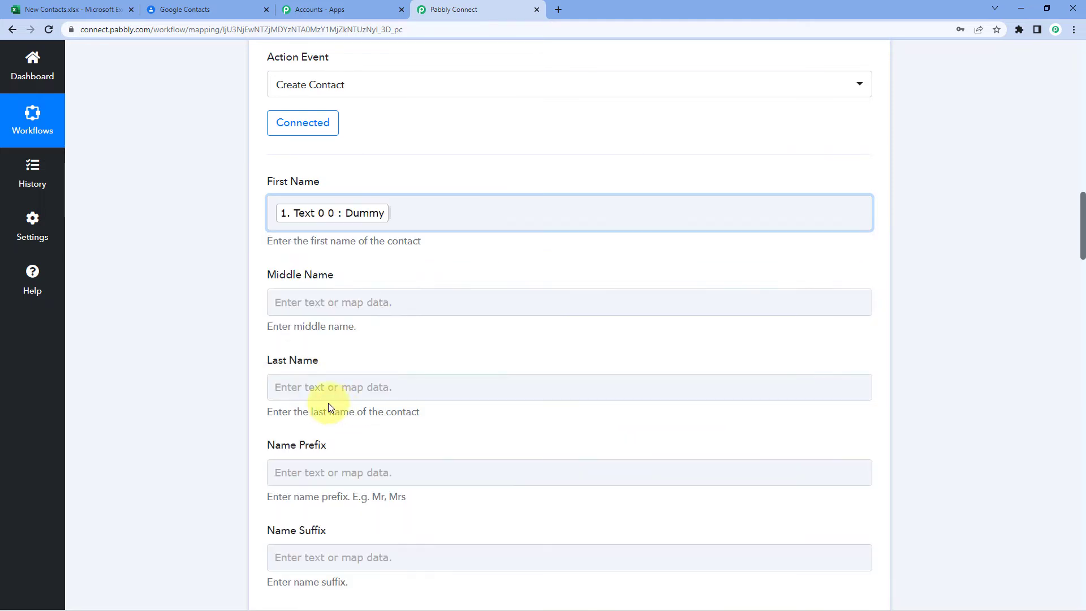
{"action": "left_click", "coordinate": [229, 349]}
{"action": "scroll", "coordinate": [233, 259], "scroll_direction": "down", "scroll_amount": 1}
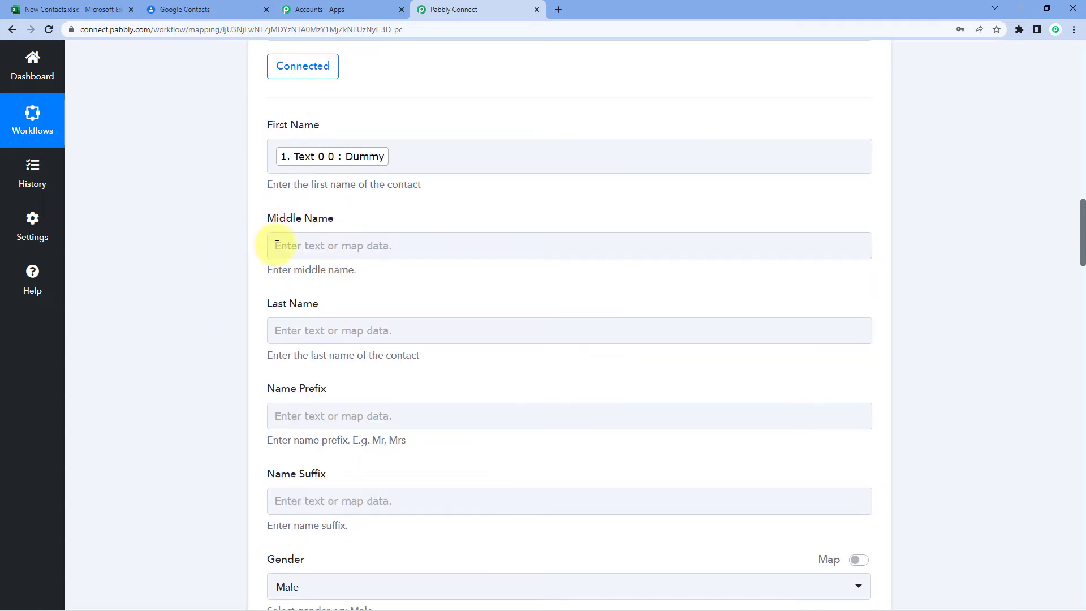
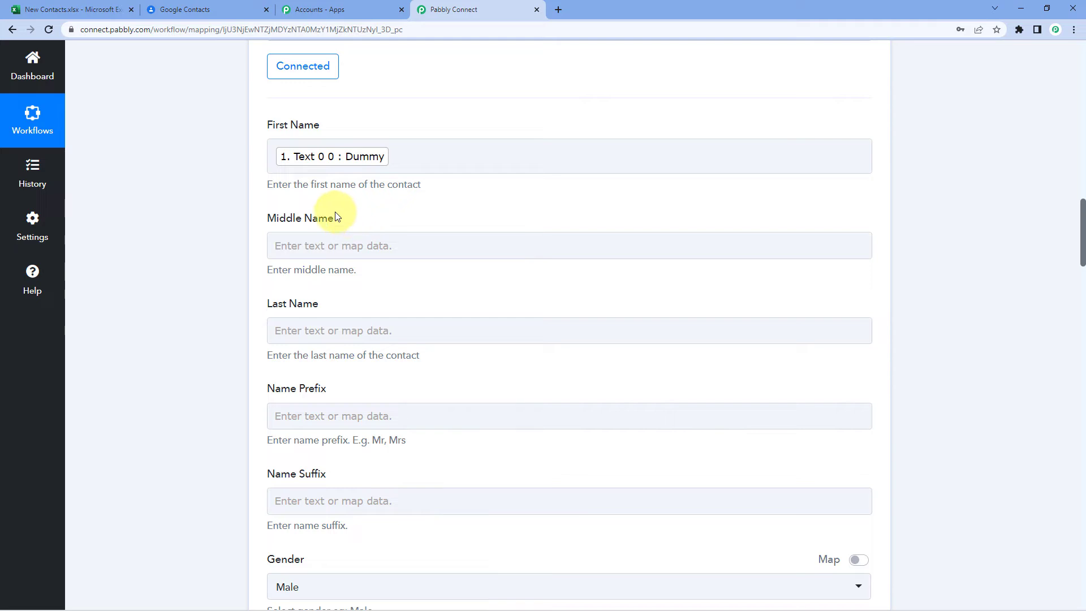
Step: Map the action's Last Name field to the Excel trigger's Text 0 1 value
{"action": "scroll", "coordinate": [271, 242], "scroll_direction": "down", "scroll_amount": 1}
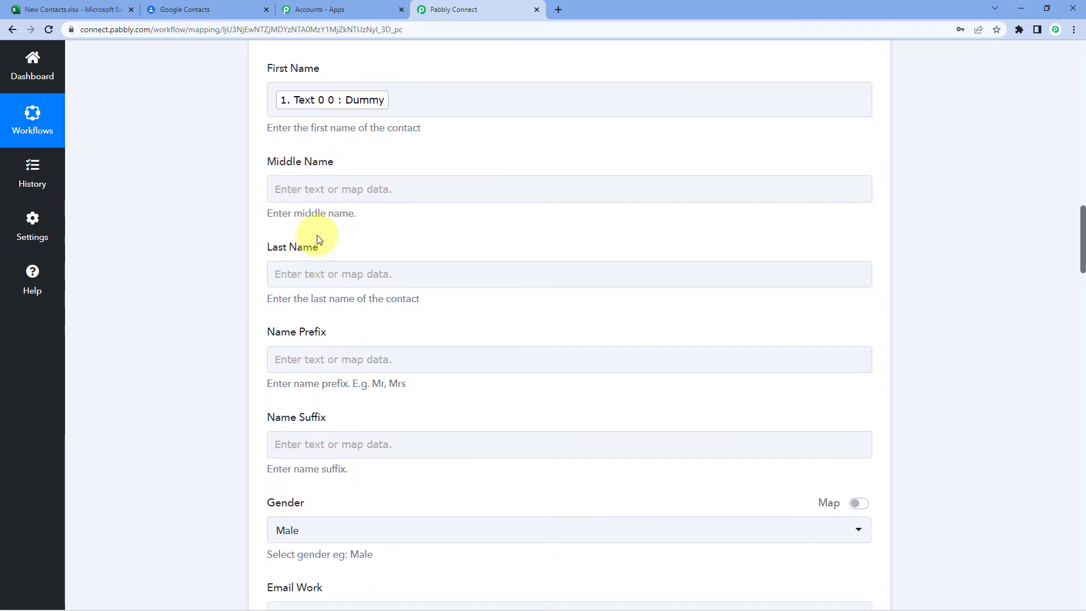
{"action": "scroll", "coordinate": [317, 240], "scroll_direction": "down", "scroll_amount": 1}
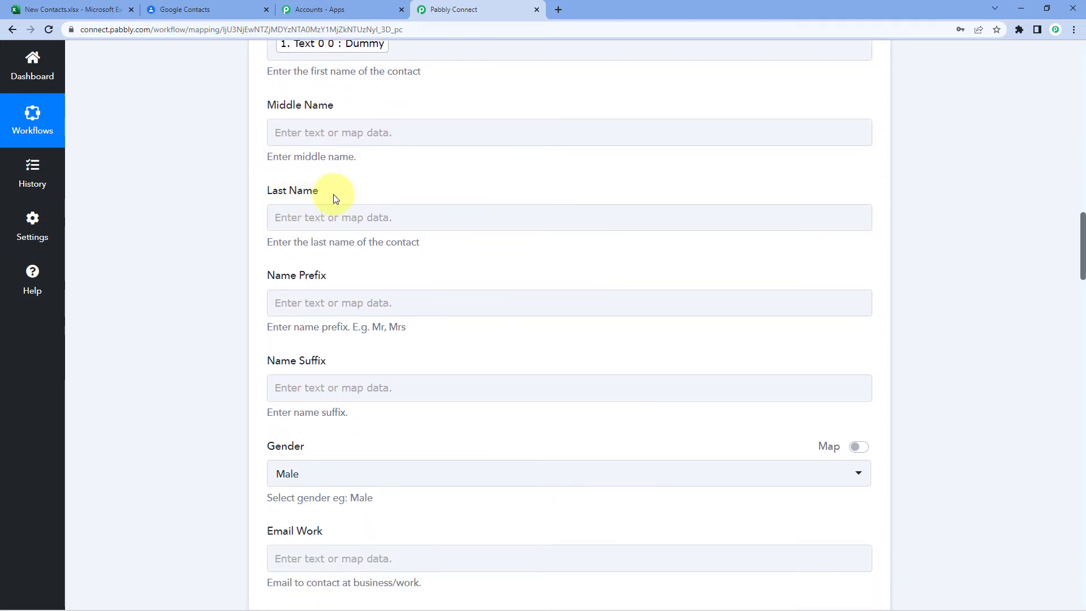
{"action": "left_click", "coordinate": [300, 219]}
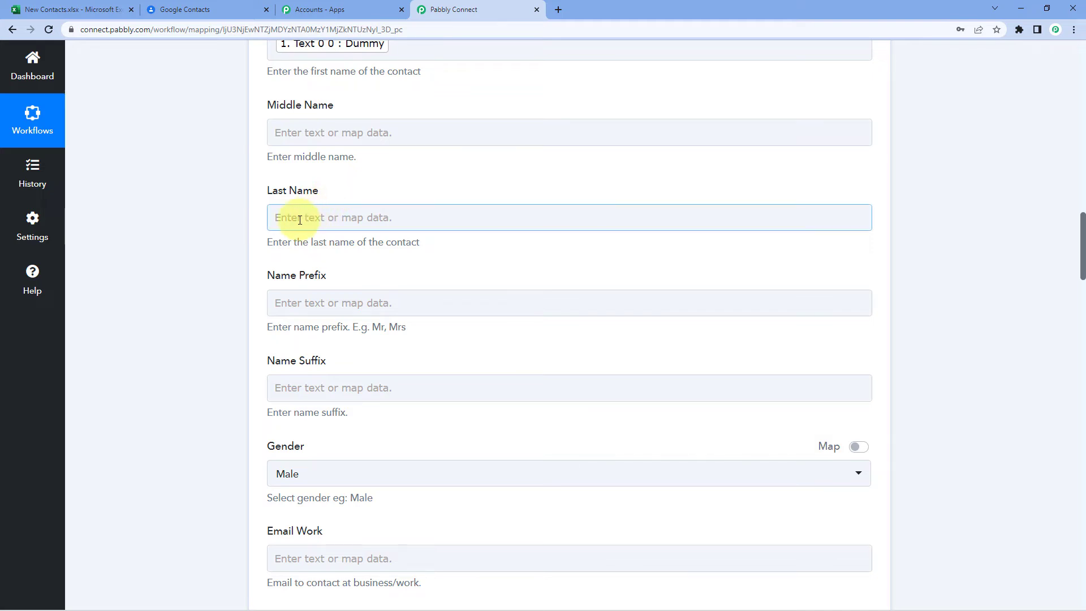
{"action": "left_click", "coordinate": [300, 219]}
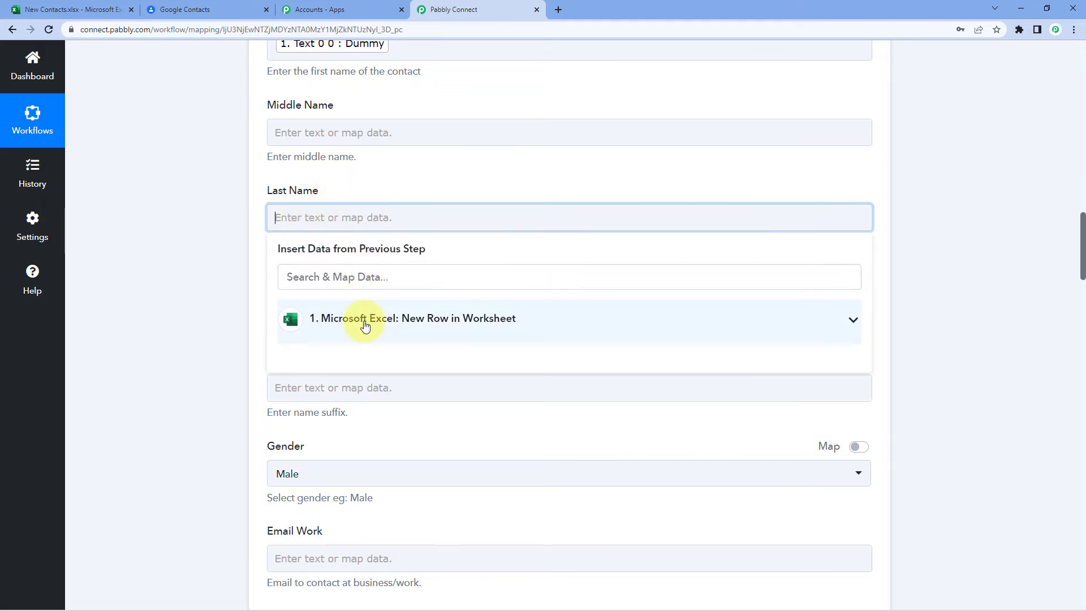
{"action": "left_click", "coordinate": [365, 325]}
{"action": "scroll", "coordinate": [390, 385], "scroll_direction": "down", "scroll_amount": 3}
{"action": "scroll", "coordinate": [384, 385], "scroll_direction": "down", "scroll_amount": 5}
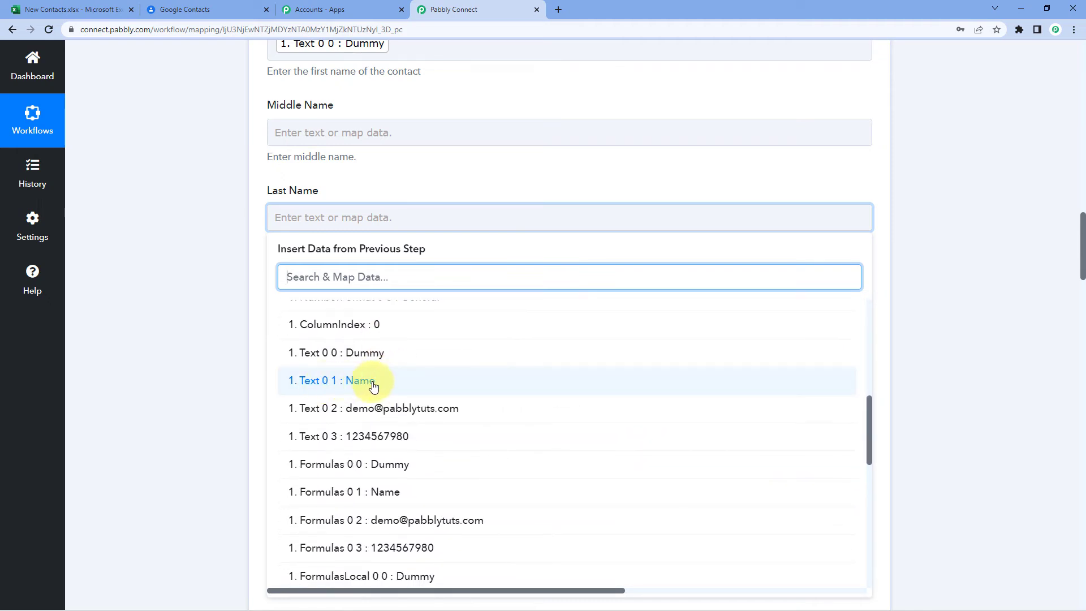
{"action": "left_click", "coordinate": [331, 385]}
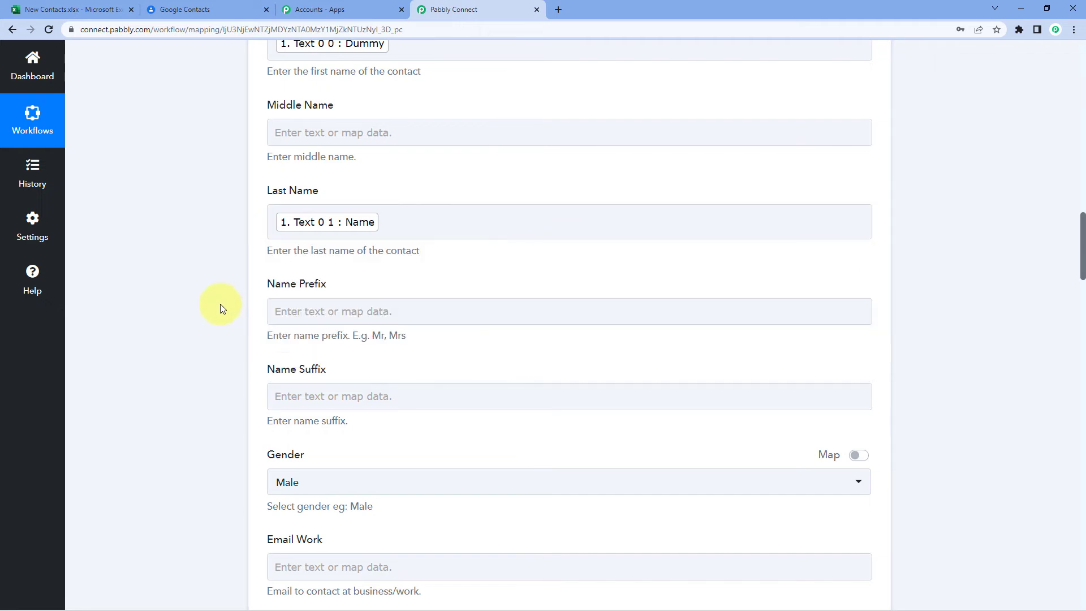
Step: Enable mapping for the Gender field and clear its value so the field is empty
{"action": "scroll", "coordinate": [221, 308], "scroll_direction": "down", "scroll_amount": 3}
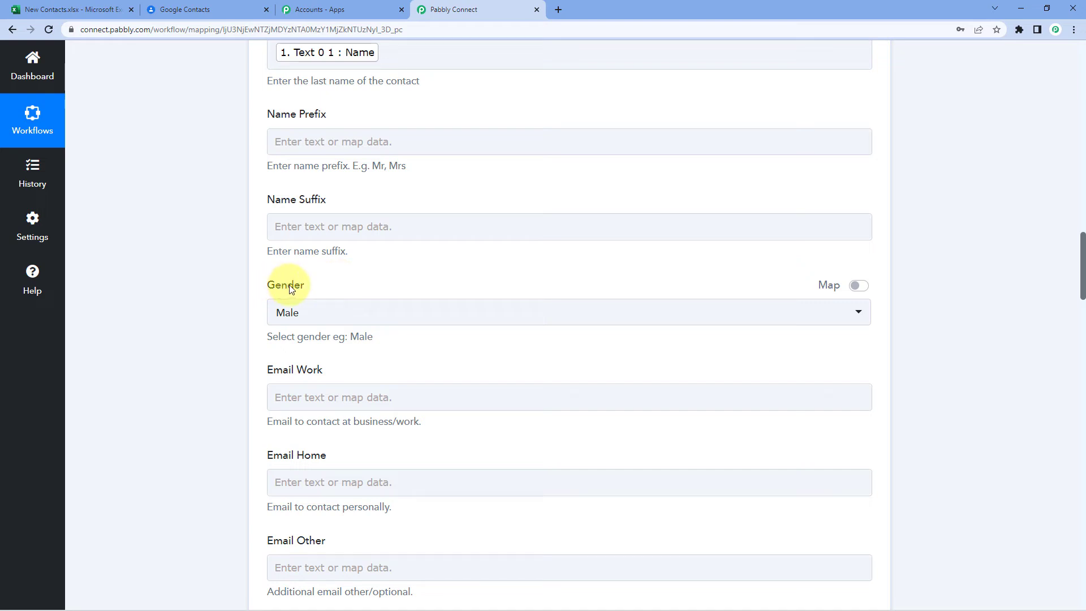
{"action": "left_click", "coordinate": [858, 287]}
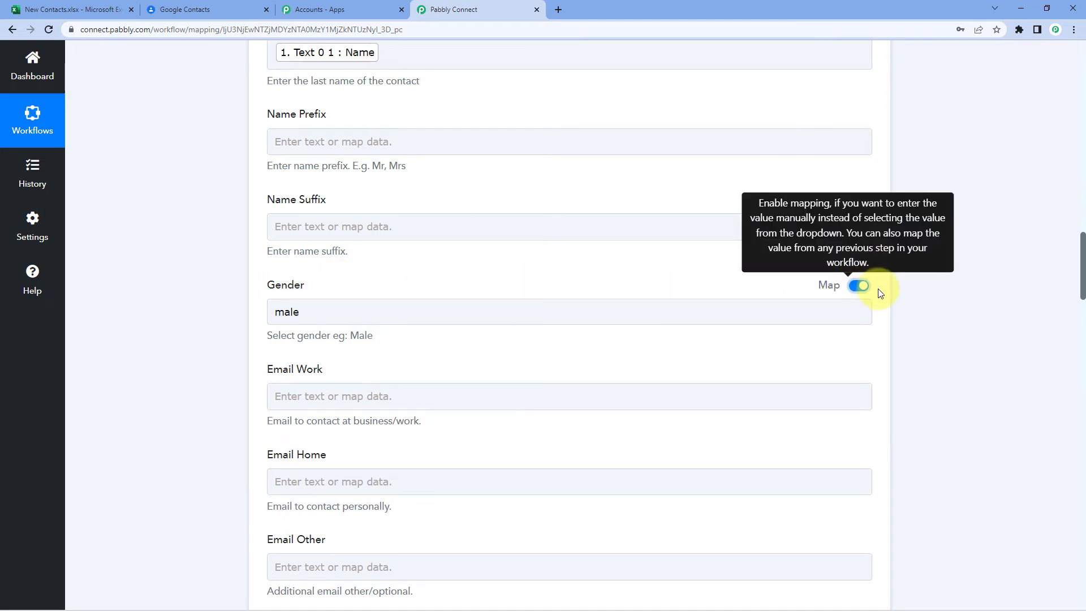
{"action": "left_click_drag", "start_coordinate": [293, 312], "coordinate": [242, 317]}
{"action": "key", "text": "BackSpace"}
{"action": "key", "text": "BackSpace"}
{"action": "left_click", "coordinate": [225, 310]}
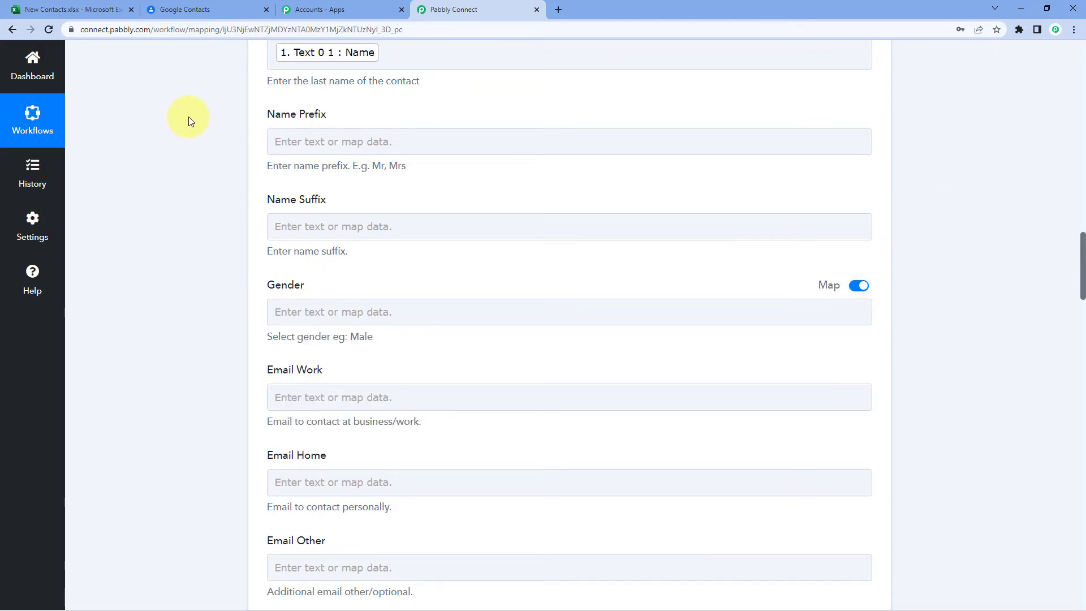
Step: Check the Excel workbook for the contact columns available for the remaining Create Contact fields
{"action": "left_click", "coordinate": [85, 10]}
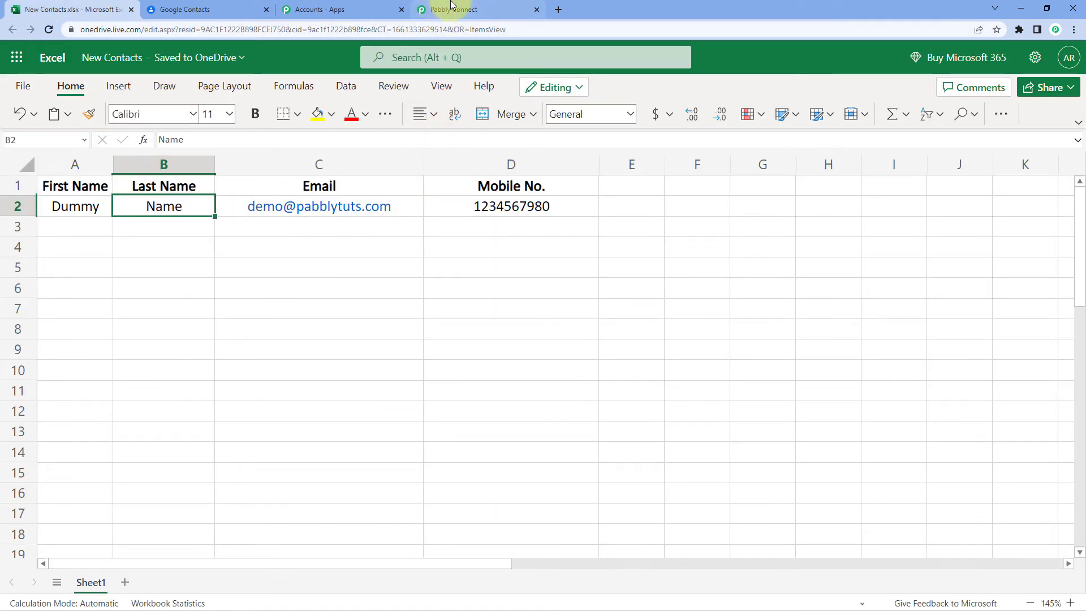
{"action": "left_click", "coordinate": [451, 8]}
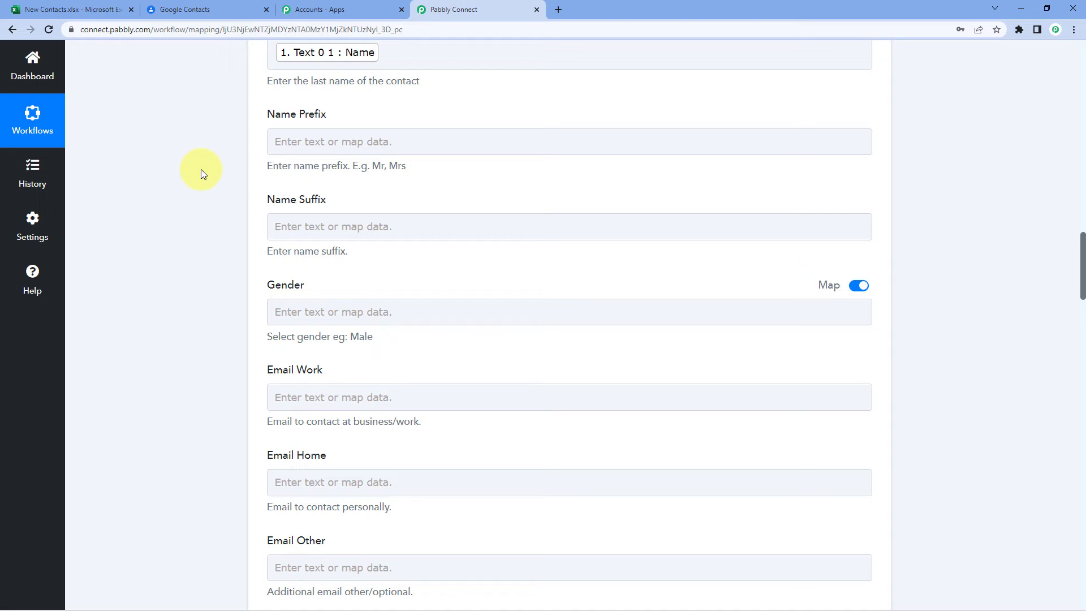
{"action": "left_click", "coordinate": [113, 9]}
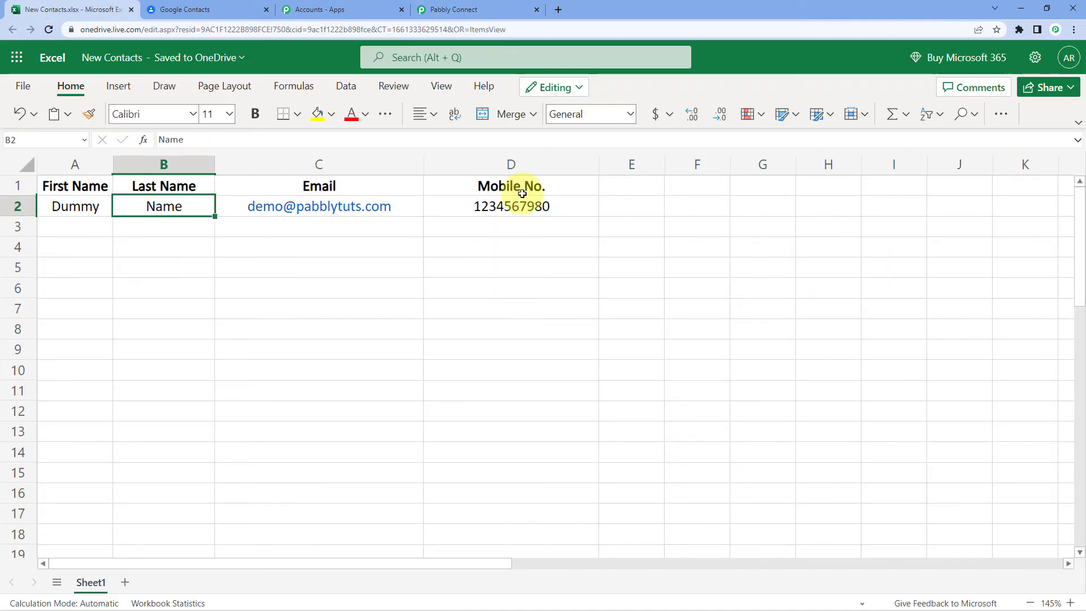
{"action": "left_click", "coordinate": [464, 8]}
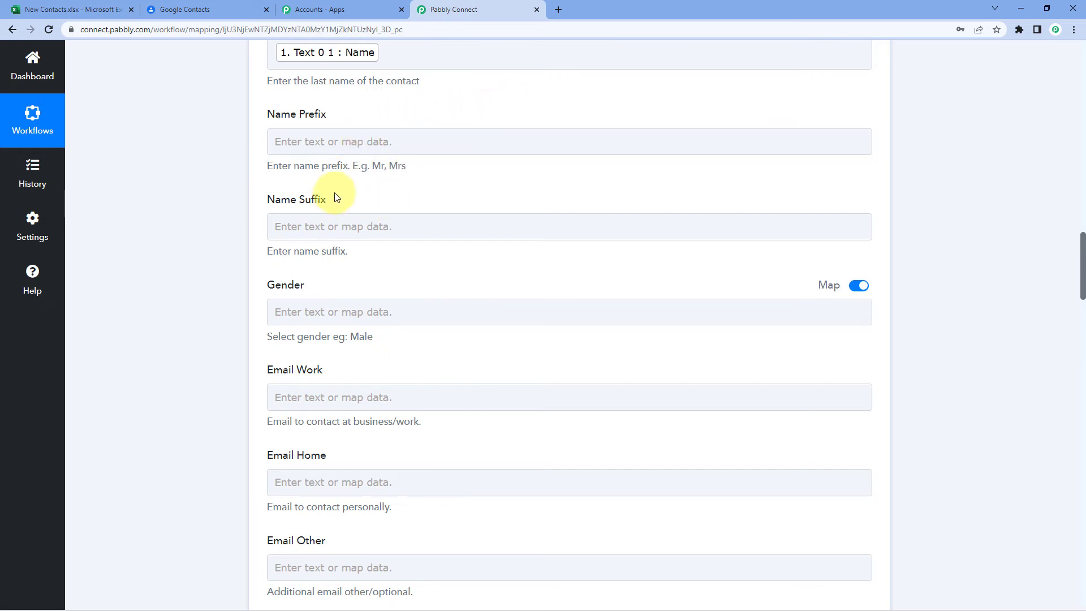
Step: Check the Email column in the Excel workbook and map the Email Work field to the trigger's Text 0 2 value
{"action": "scroll", "coordinate": [337, 197], "scroll_direction": "down", "scroll_amount": 2}
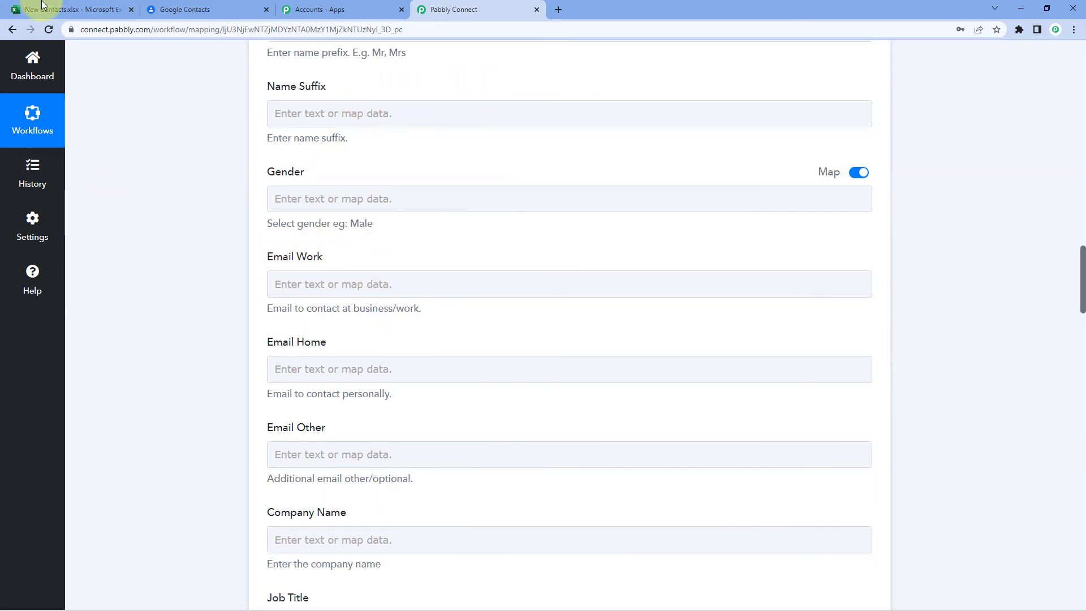
{"action": "left_click", "coordinate": [85, 11]}
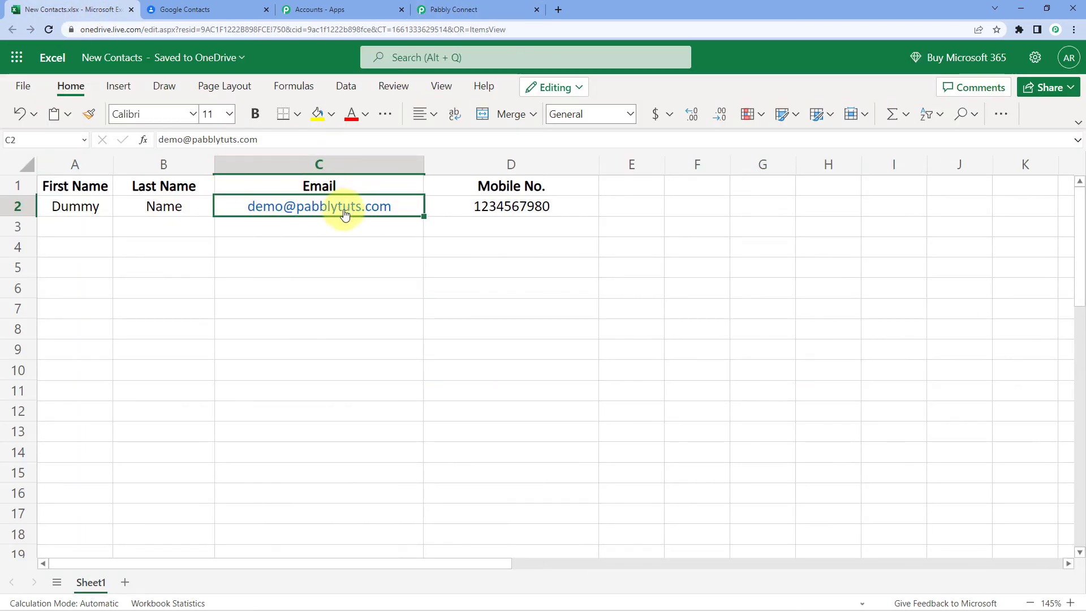
{"action": "left_click", "coordinate": [479, 9]}
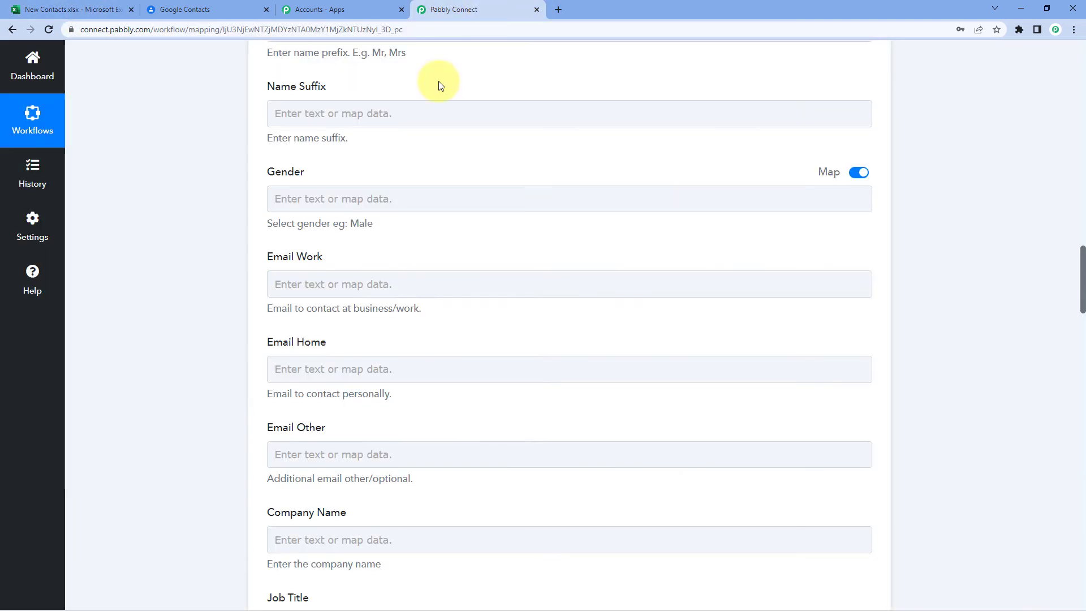
{"action": "left_click", "coordinate": [329, 283]}
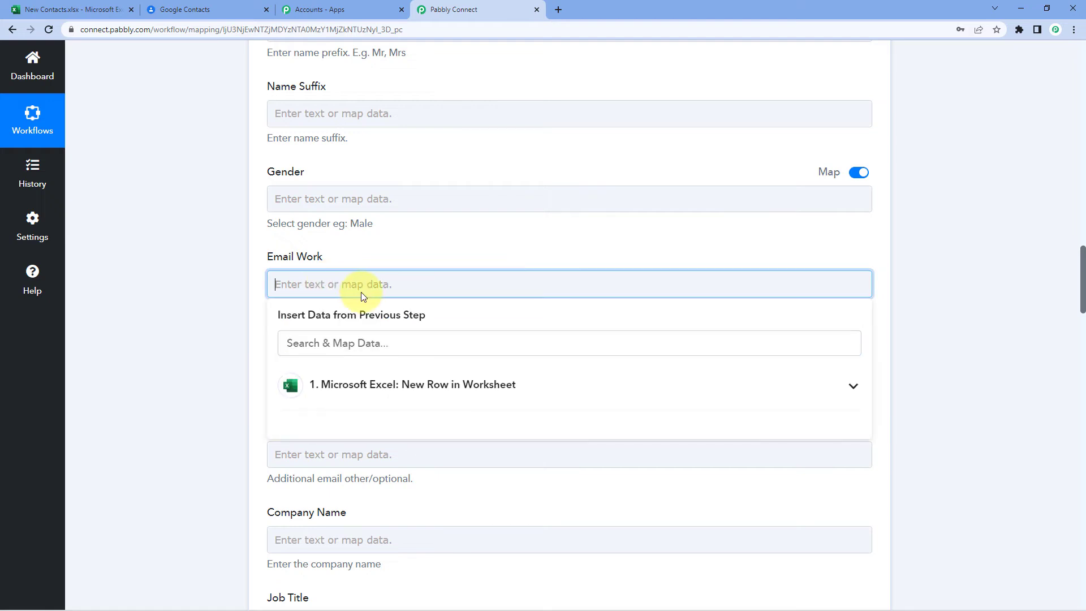
{"action": "left_click", "coordinate": [400, 395]}
{"action": "scroll", "coordinate": [344, 330], "scroll_direction": "down", "scroll_amount": 3}
{"action": "scroll", "coordinate": [346, 335], "scroll_direction": "down", "scroll_amount": 2}
{"action": "scroll", "coordinate": [346, 336], "scroll_direction": "down", "scroll_amount": 2}
{"action": "left_click", "coordinate": [372, 477]}
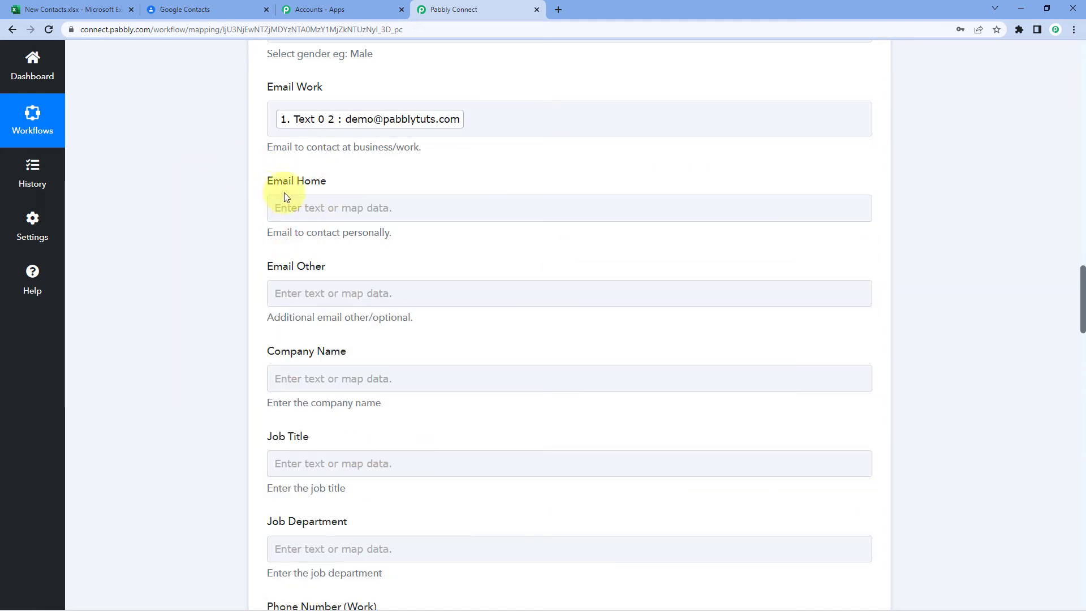
Step: Check the Mobile No. column in the Excel workbook and map Phone Number (Mobile) to the trigger's Text 0 3 value
{"action": "scroll", "coordinate": [215, 263], "scroll_direction": "down", "scroll_amount": 5}
{"action": "scroll", "coordinate": [199, 263], "scroll_direction": "down", "scroll_amount": 3}
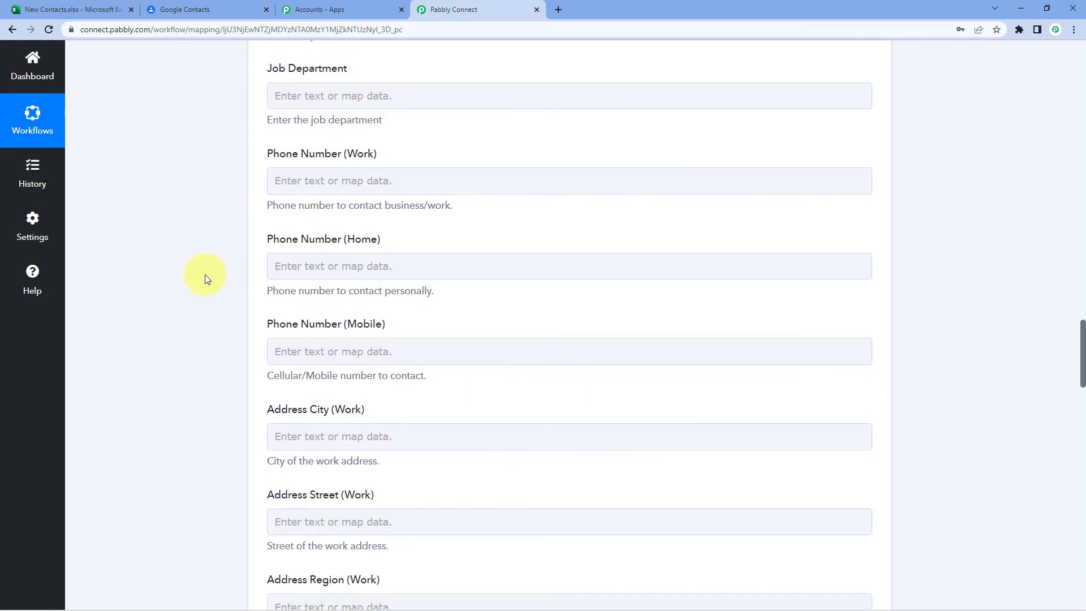
{"action": "scroll", "coordinate": [205, 273], "scroll_direction": "down", "scroll_amount": 1}
{"action": "left_click", "coordinate": [310, 294]}
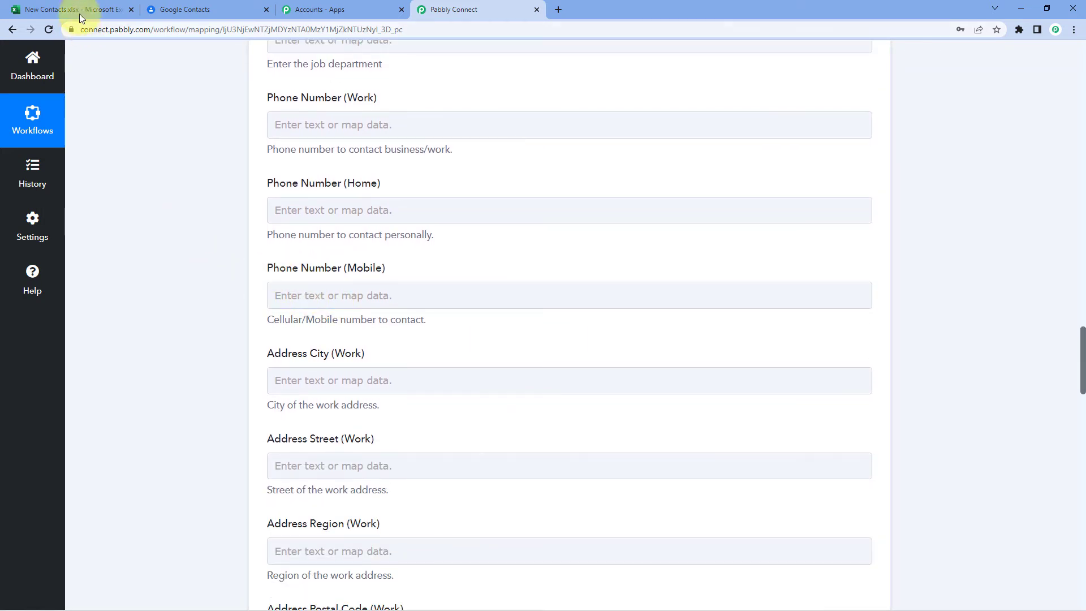
{"action": "left_click", "coordinate": [75, 9]}
{"action": "left_click", "coordinate": [475, 218]}
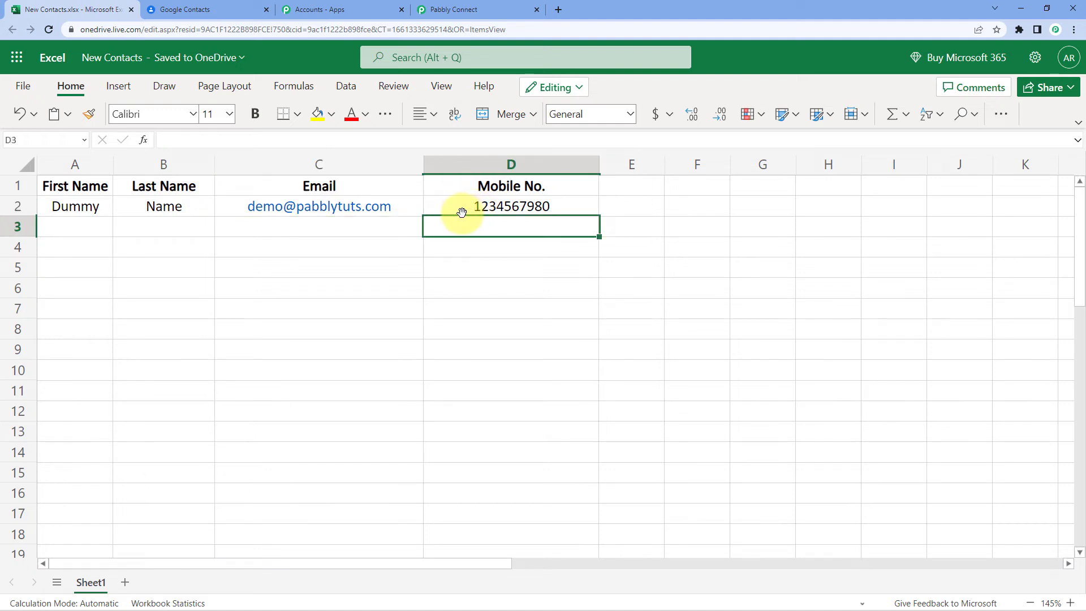
{"action": "left_click", "coordinate": [461, 10]}
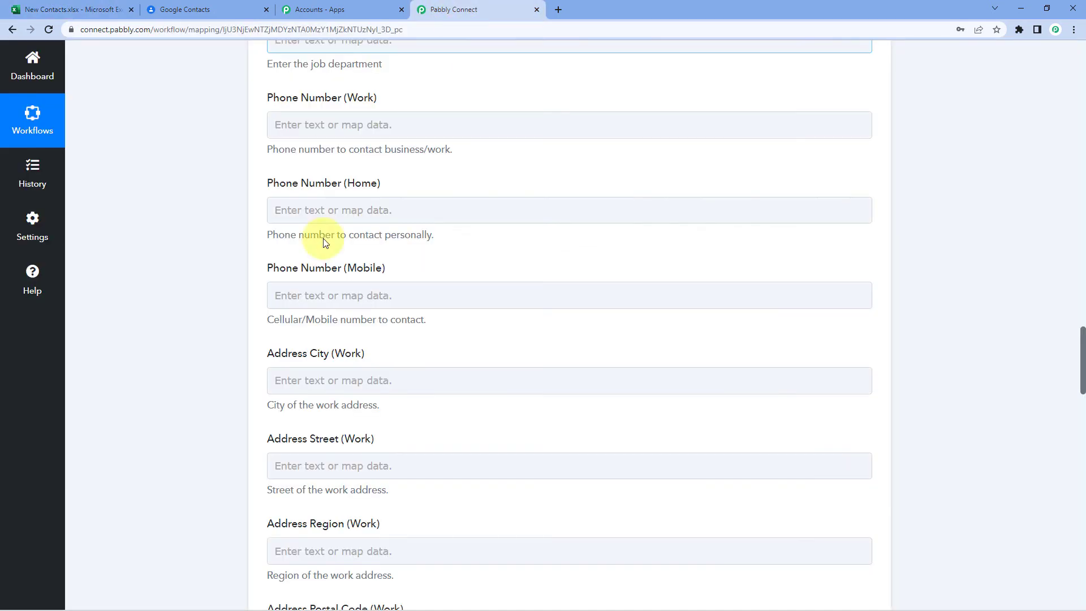
{"action": "left_click", "coordinate": [308, 297]}
{"action": "left_click", "coordinate": [339, 395]}
{"action": "scroll", "coordinate": [348, 438], "scroll_direction": "down", "scroll_amount": 8}
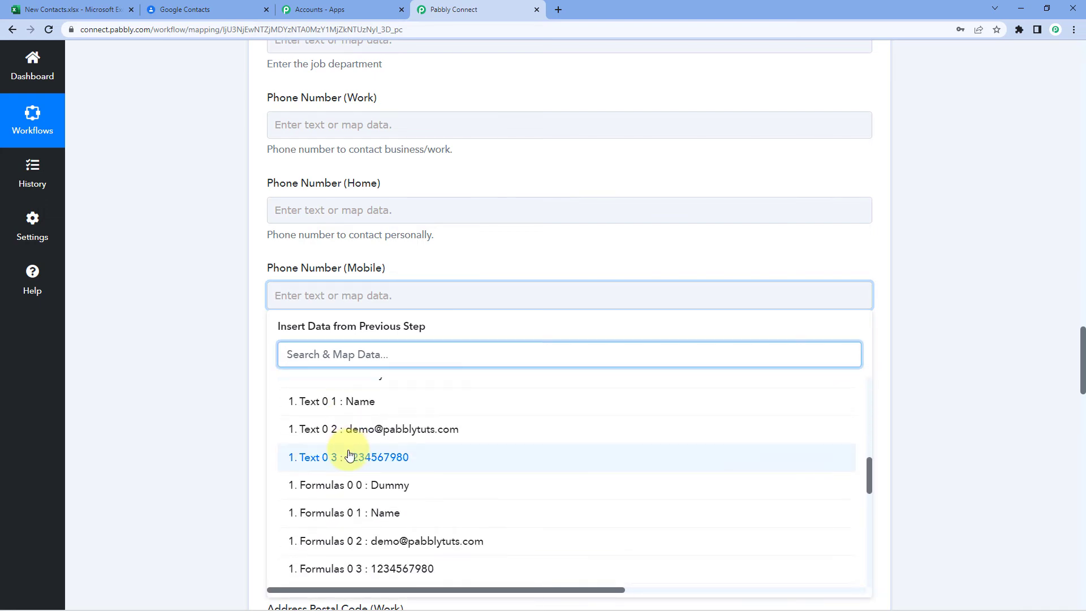
{"action": "left_click", "coordinate": [349, 456]}
Step: Leave the remaining contact fields empty, save the Create Contact action and send a test request
{"action": "scroll", "coordinate": [237, 249], "scroll_direction": "up", "scroll_amount": 3}
{"action": "scroll", "coordinate": [262, 221], "scroll_direction": "down", "scroll_amount": 9}
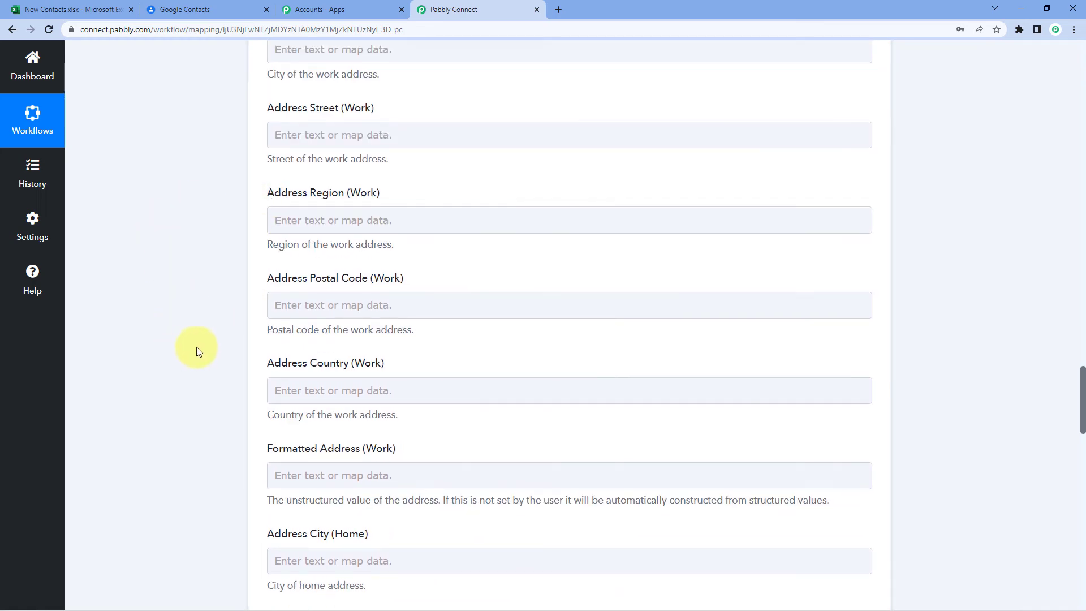
{"action": "scroll", "coordinate": [196, 347], "scroll_direction": "down", "scroll_amount": 13}
{"action": "scroll", "coordinate": [196, 345], "scroll_direction": "down", "scroll_amount": 10}
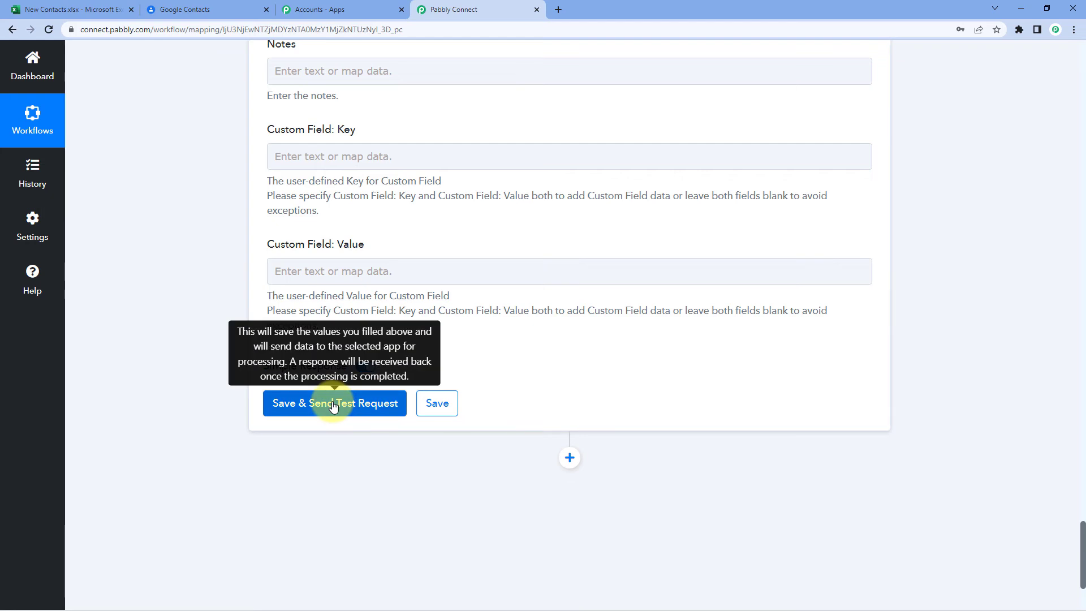
{"action": "left_click", "coordinate": [333, 405]}
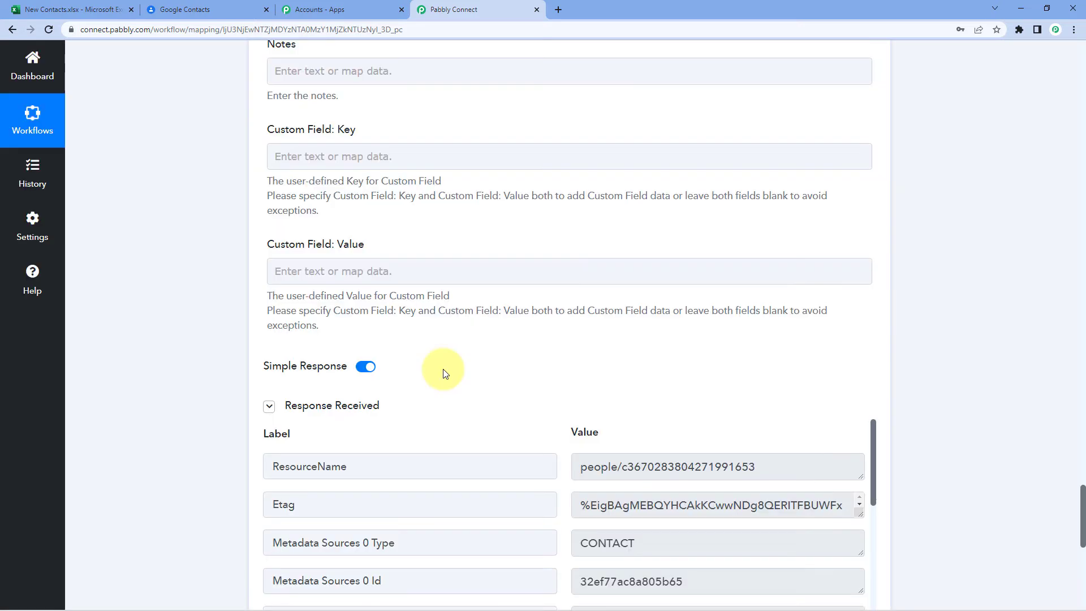
Step: Review the test response and the mapped Create Contact fields, and compare them with the contact row in the Excel workbook
{"action": "scroll", "coordinate": [443, 362], "scroll_direction": "down", "scroll_amount": 4}
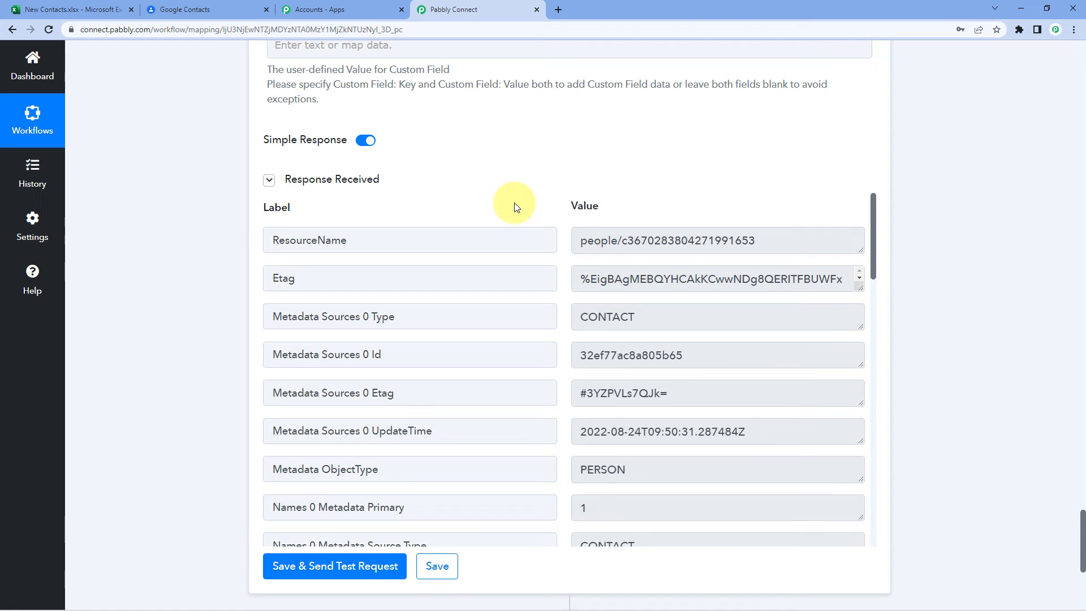
{"action": "scroll", "coordinate": [473, 211], "scroll_direction": "up", "scroll_amount": 10}
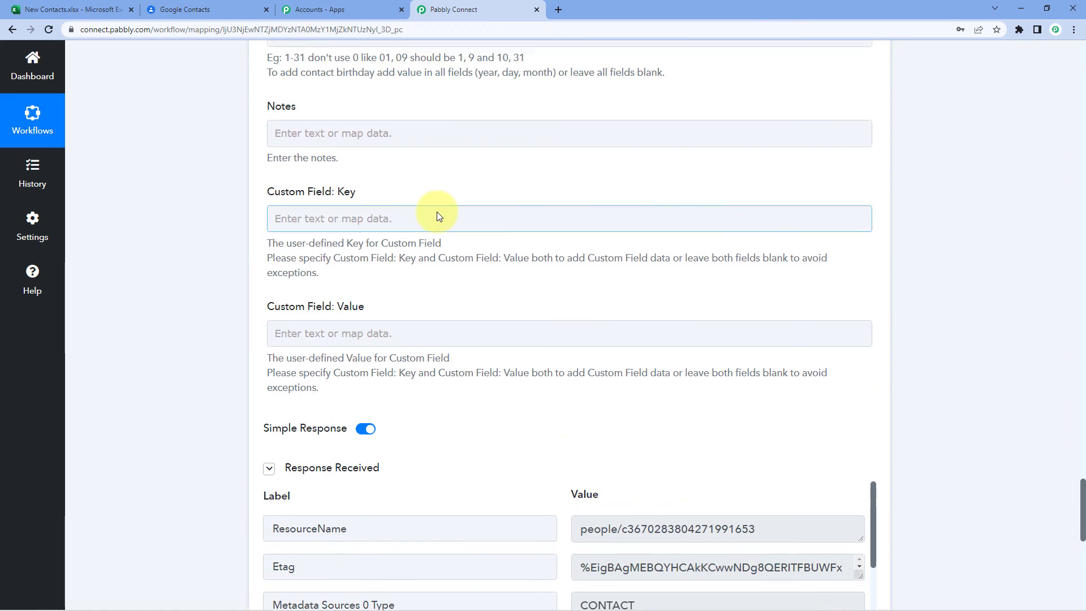
{"action": "scroll", "coordinate": [421, 213], "scroll_direction": "up", "scroll_amount": 20}
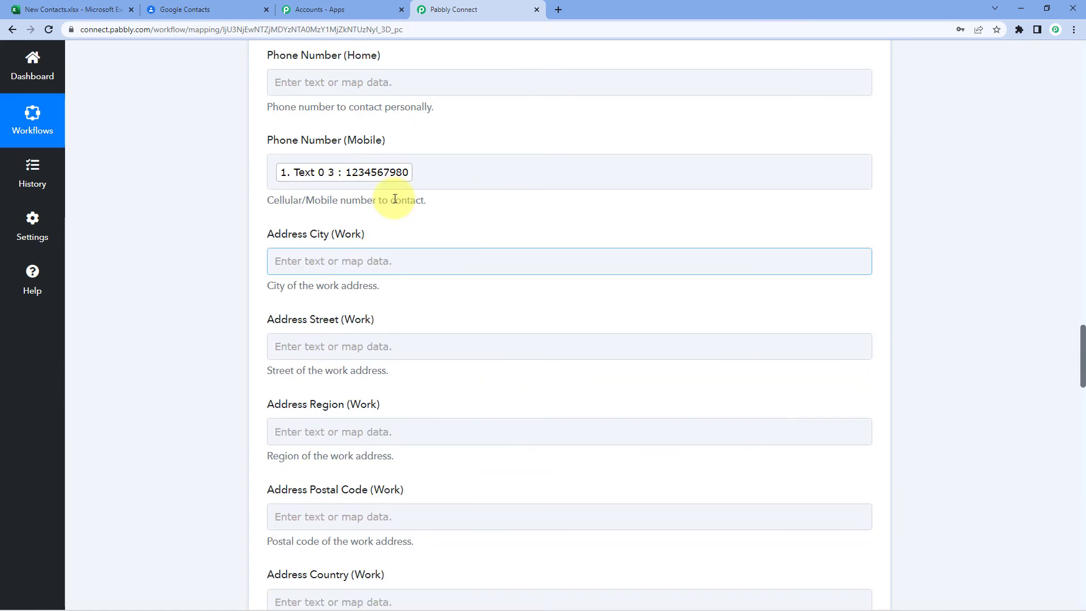
{"action": "scroll", "coordinate": [415, 216], "scroll_direction": "up", "scroll_amount": 14}
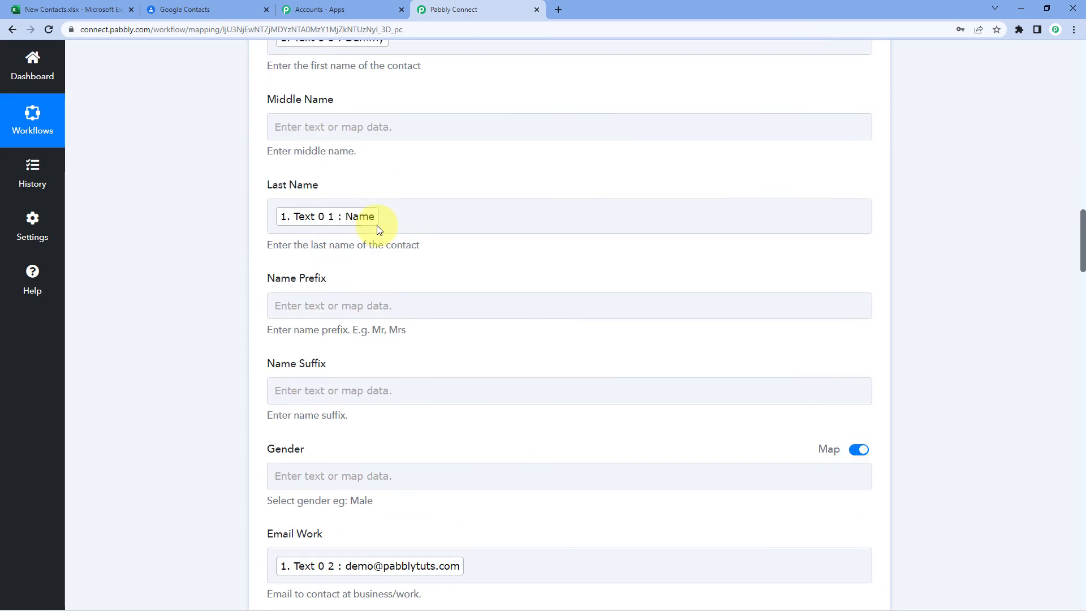
{"action": "left_click", "coordinate": [71, 10]}
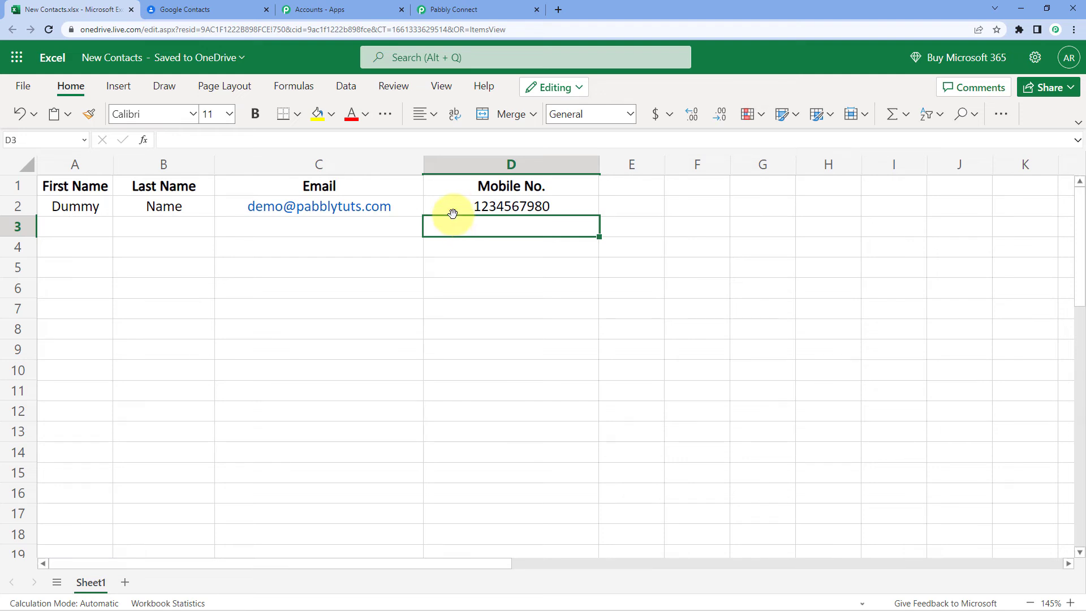
Step: Switch to Google Contacts, refresh the contact list and open the test contact's details
{"action": "left_click", "coordinate": [217, 9]}
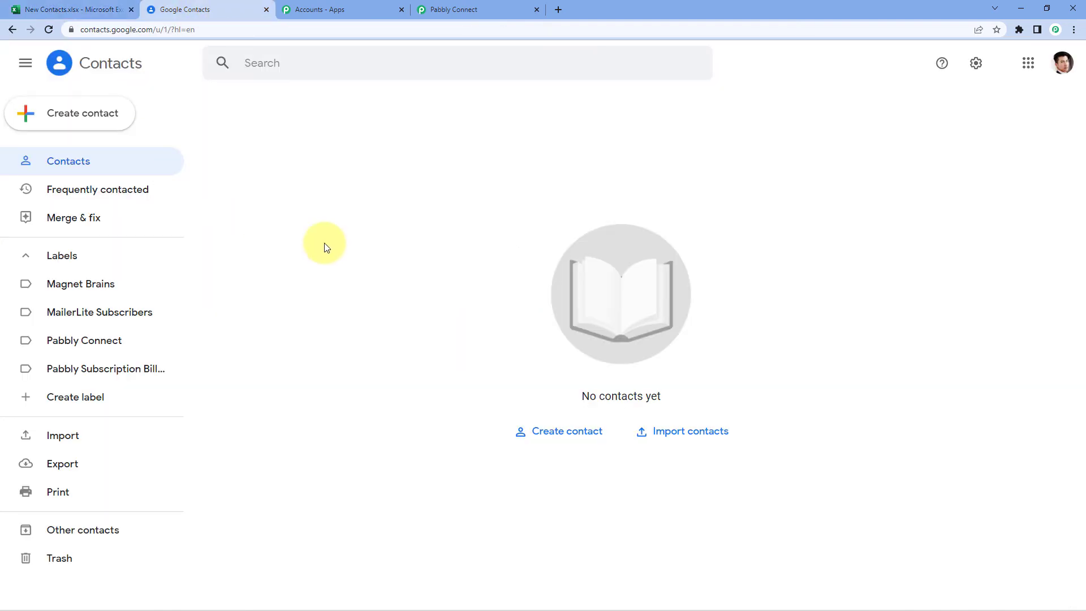
{"action": "left_click", "coordinate": [49, 28]}
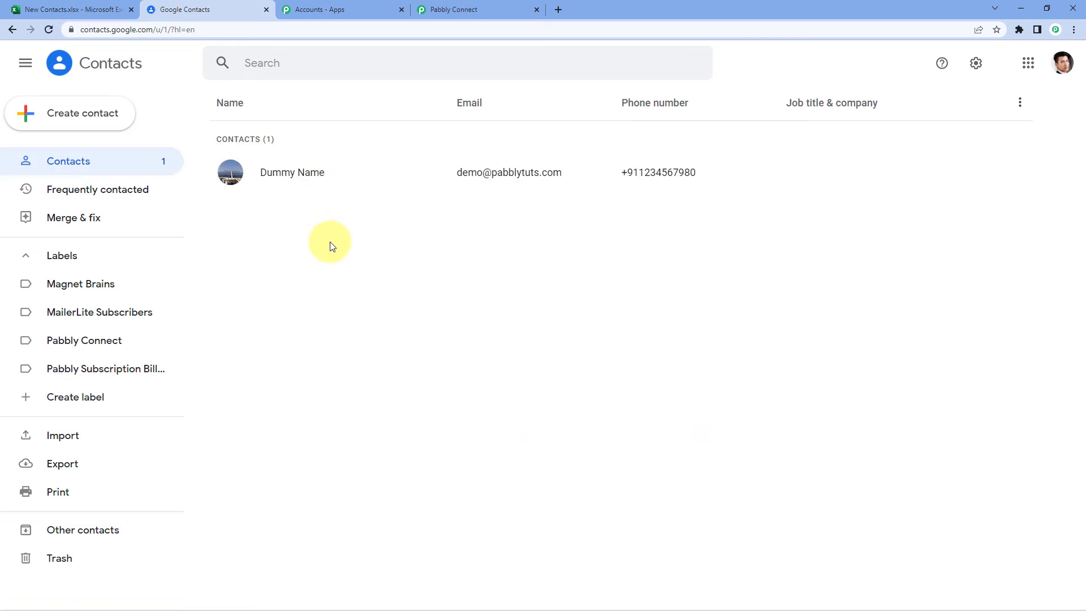
{"action": "left_click", "coordinate": [317, 178]}
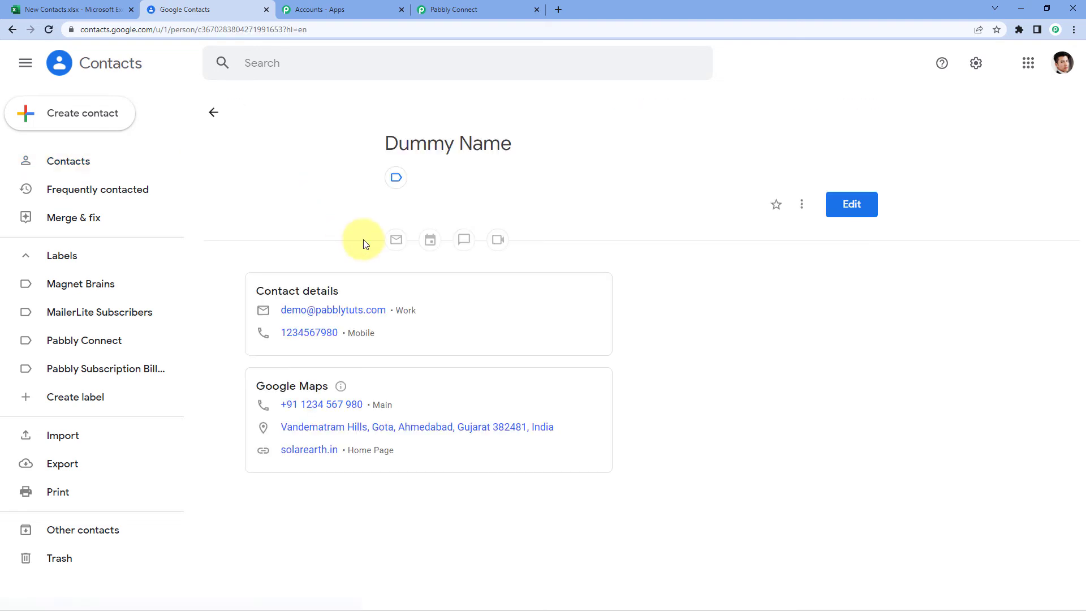
Step: Compare the test contact's details in Google Contacts with its row in the Excel workbook, returning to the contact list and the workbook
{"action": "left_click", "coordinate": [51, 7]}
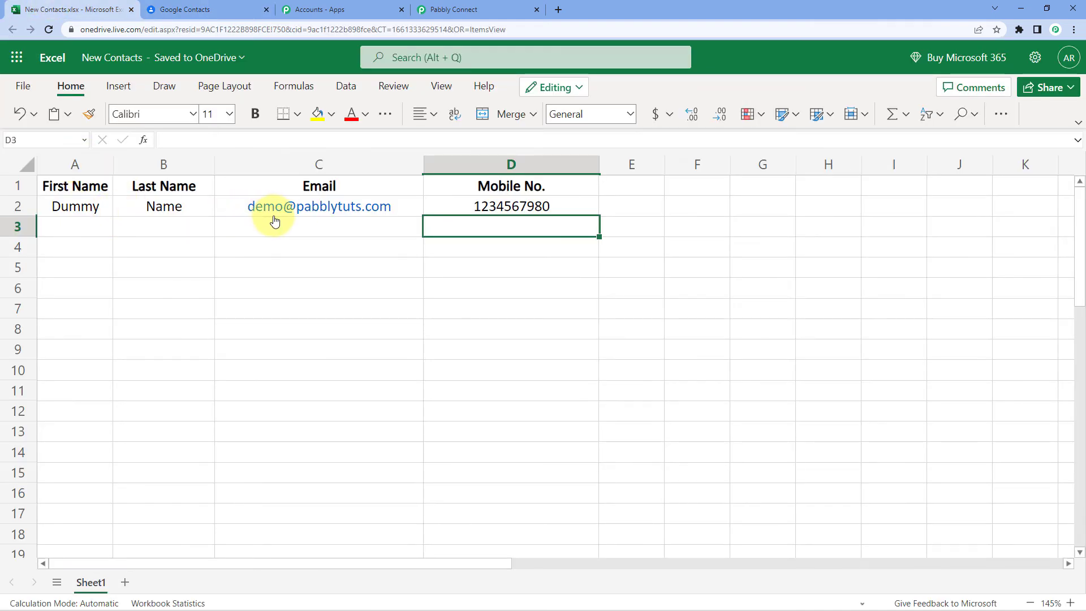
{"action": "left_click", "coordinate": [188, 7]}
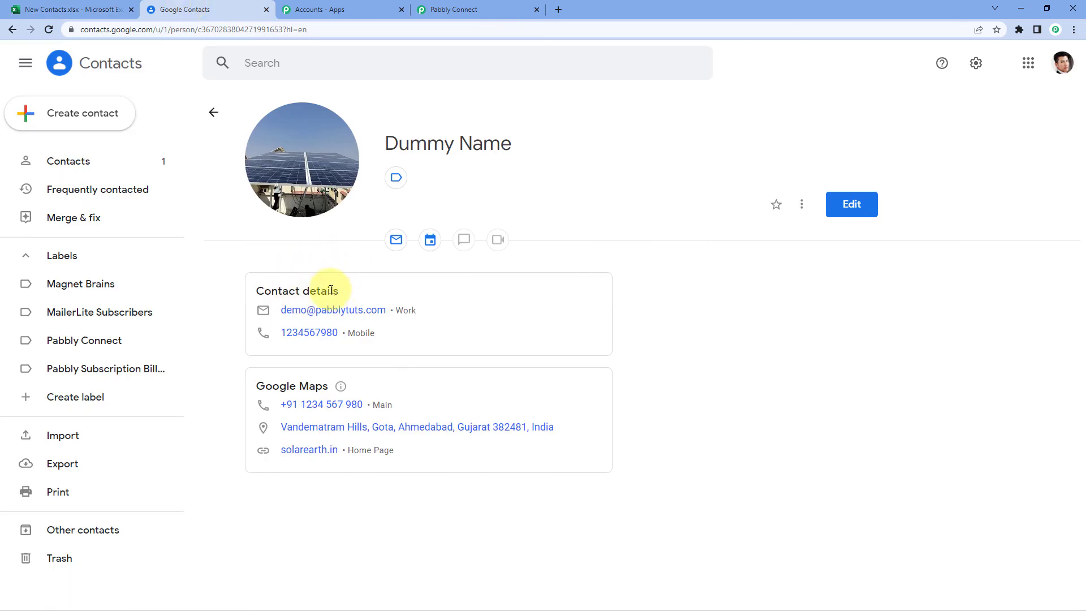
{"action": "left_click", "coordinate": [215, 114]}
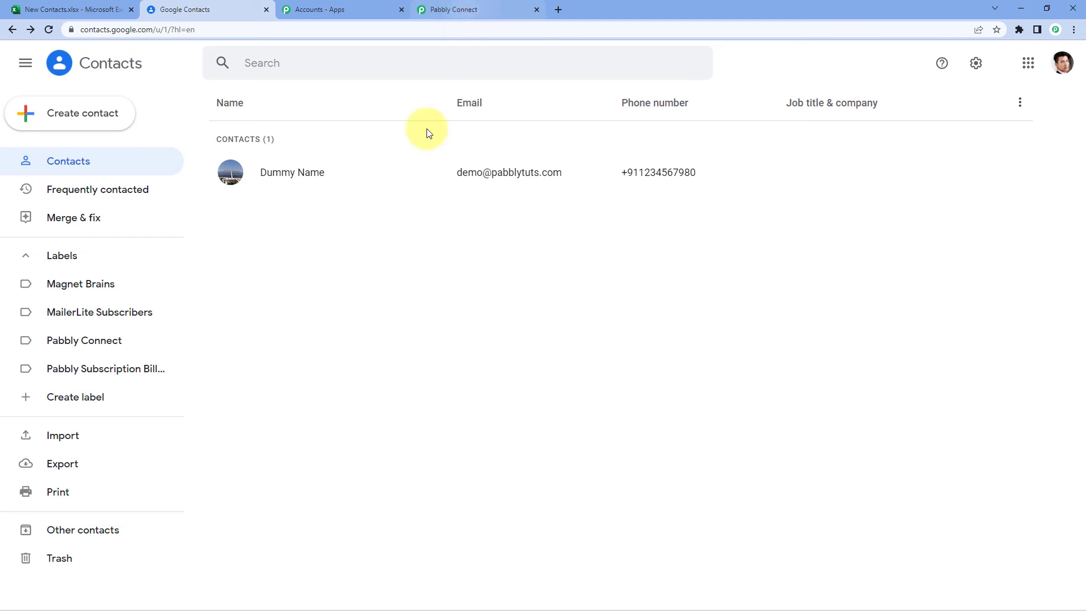
{"action": "left_click", "coordinate": [45, 8]}
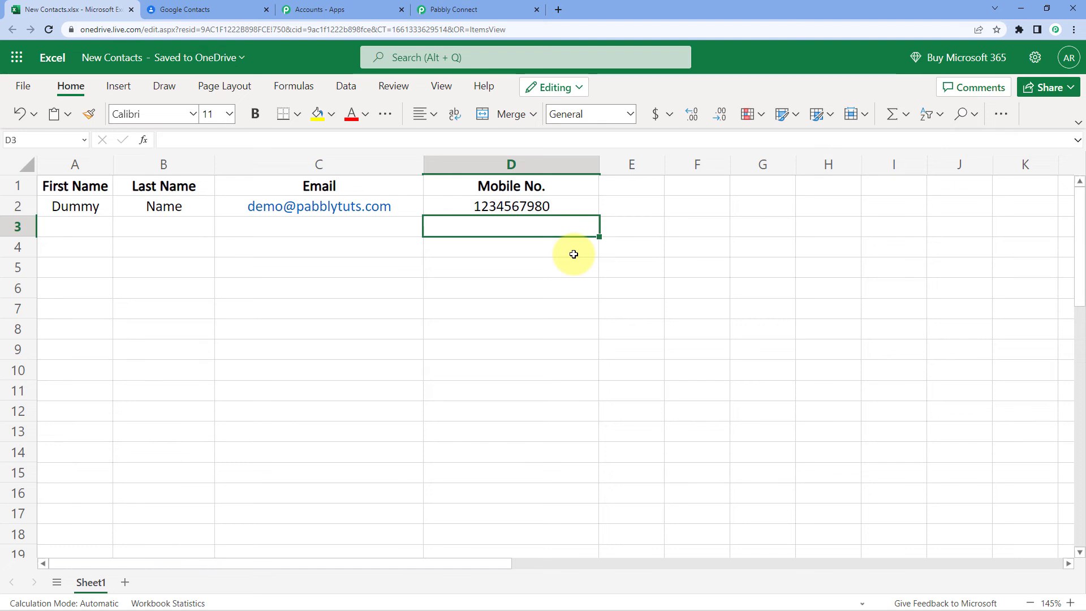
Step: Switch to Pabbly Connect, collapse the Create Contact action and Microsoft Excel trigger, and check how often the trigger looks for new data
{"action": "left_click", "coordinate": [496, 5]}
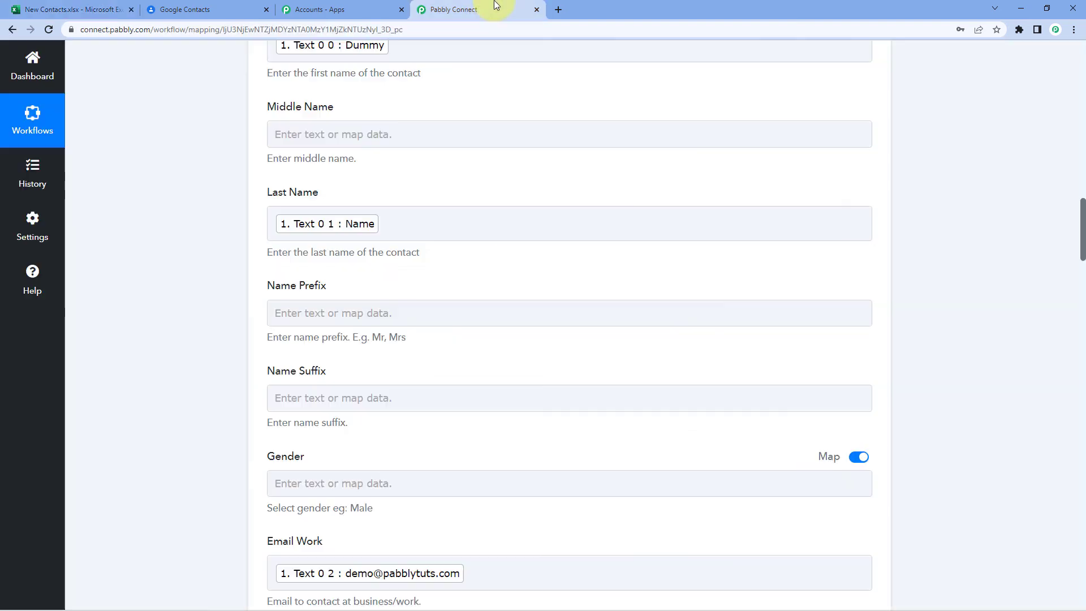
{"action": "scroll", "coordinate": [870, 259], "scroll_direction": "up", "scroll_amount": 10}
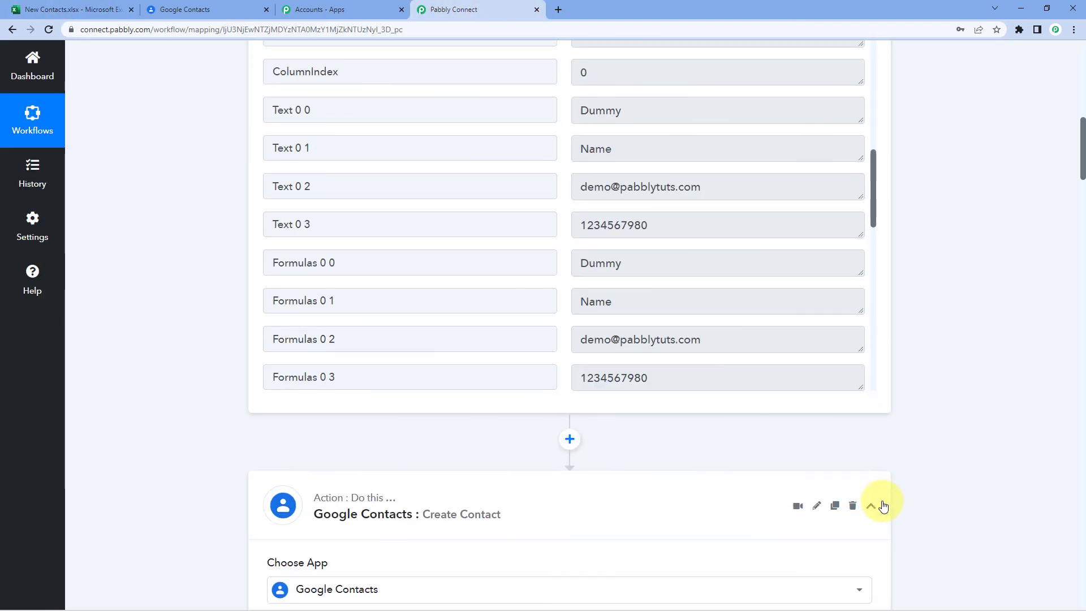
{"action": "scroll", "coordinate": [897, 409], "scroll_direction": "up", "scroll_amount": 15}
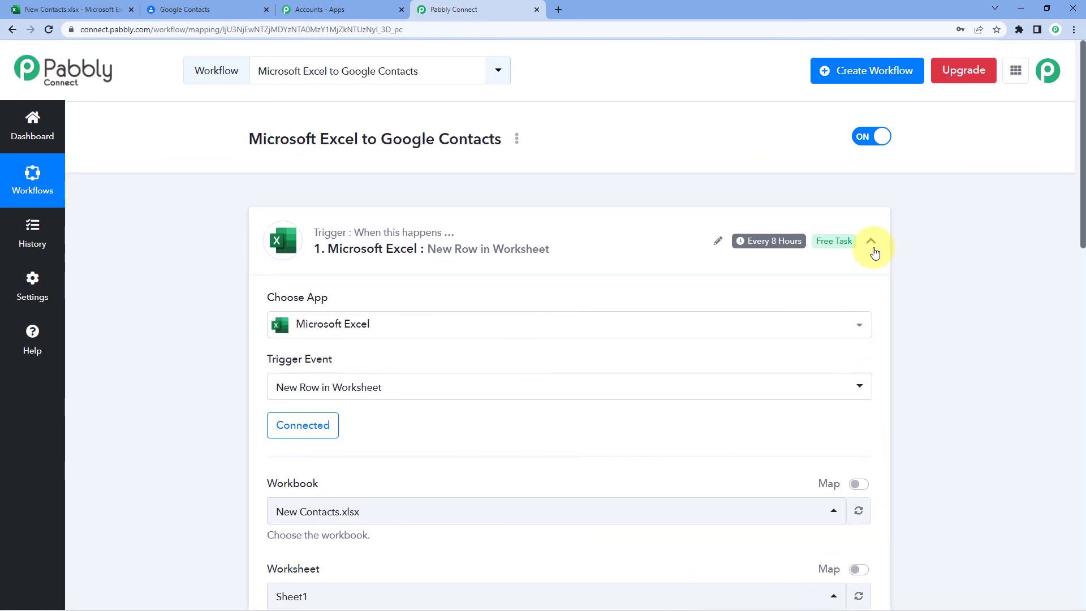
{"action": "left_click", "coordinate": [874, 252]}
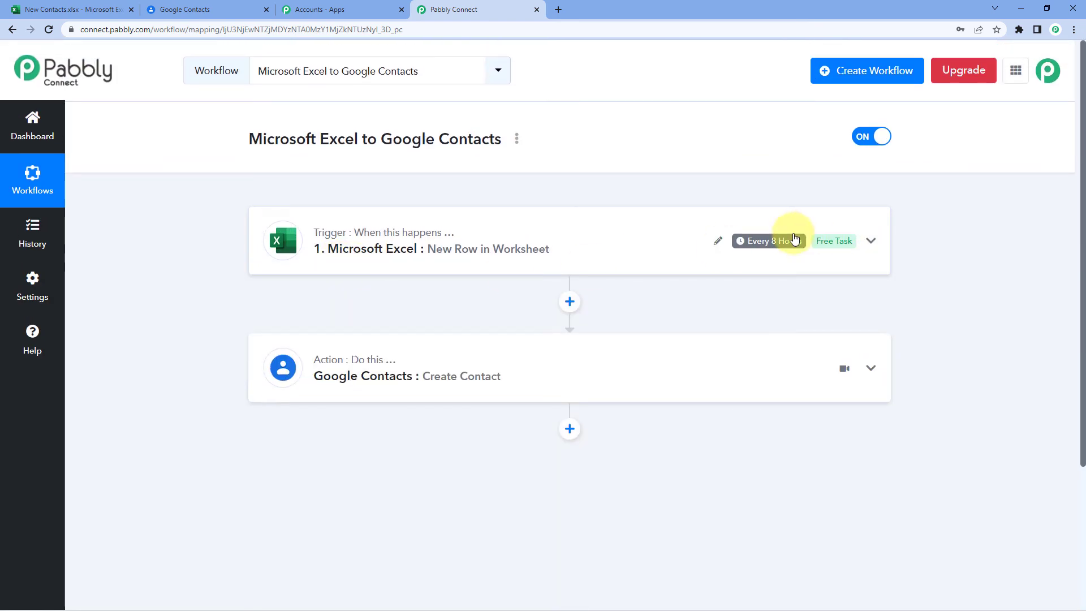
{"action": "mouse_move", "coordinate": [758, 243]}
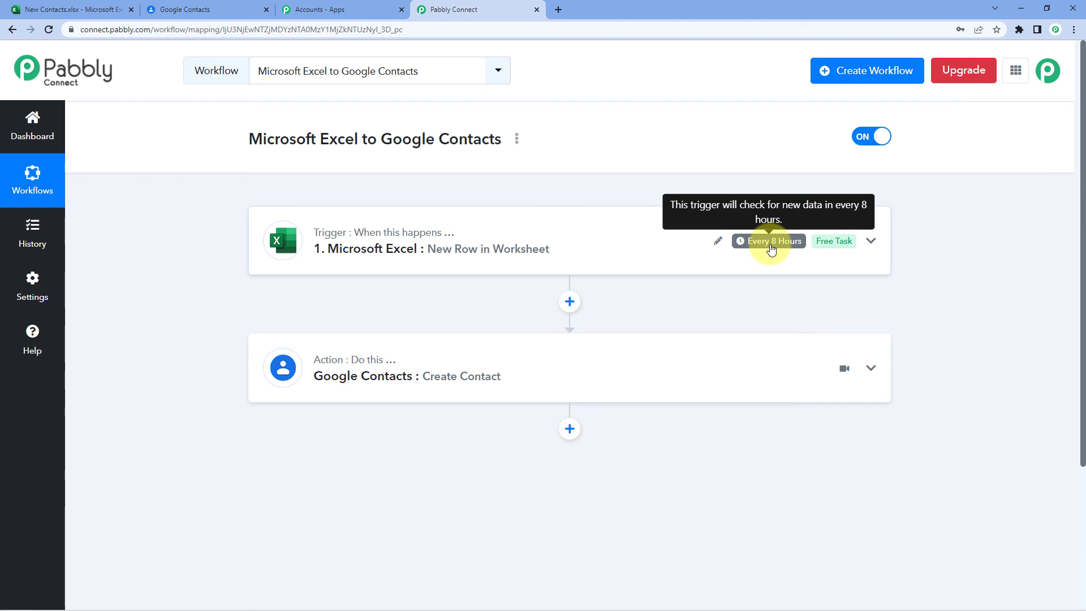
{"action": "scroll", "coordinate": [589, 218], "scroll_direction": "down", "scroll_amount": 1}
{"action": "scroll", "coordinate": [580, 193], "scroll_direction": "up", "scroll_amount": 1}
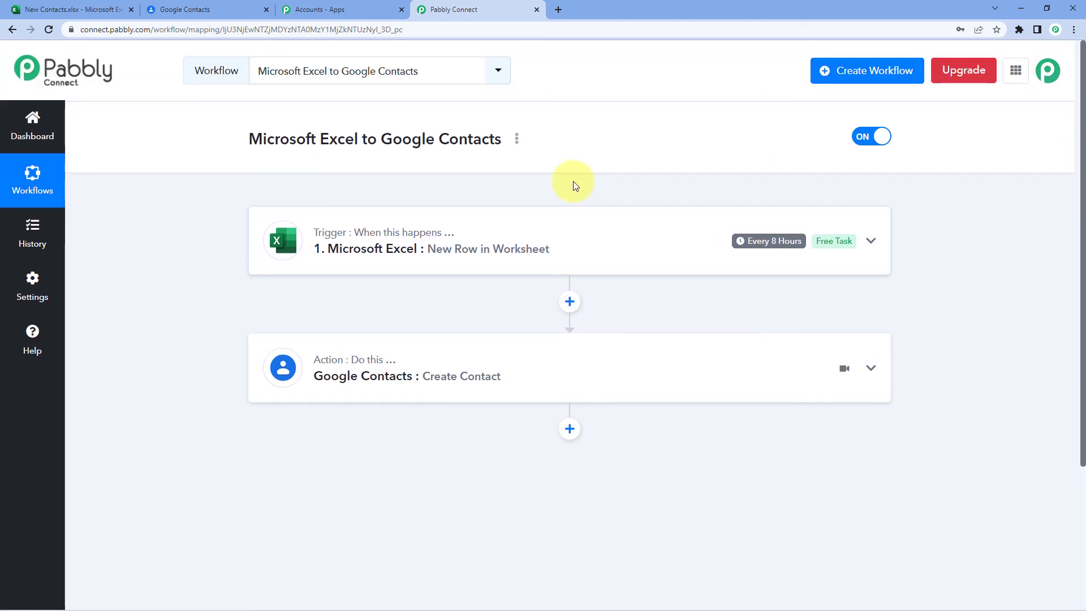